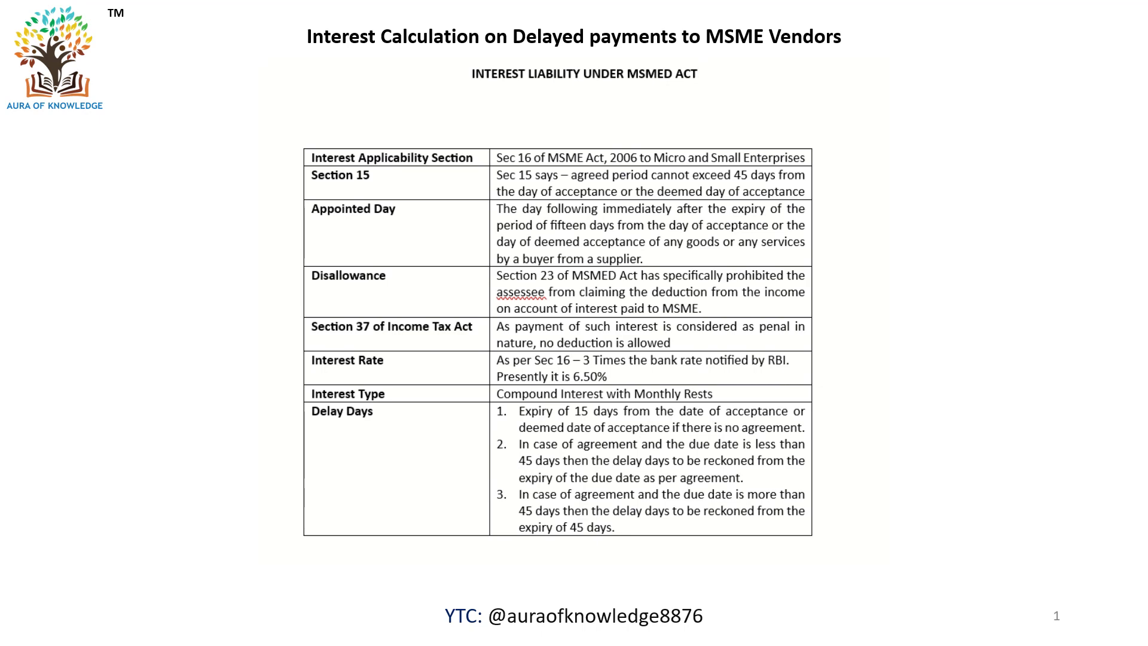
- Advance from the MSMED Act summary to the interest worksheet and review the delivery or agreement terms of the three situations
{"action": "key", "text": "Right"}
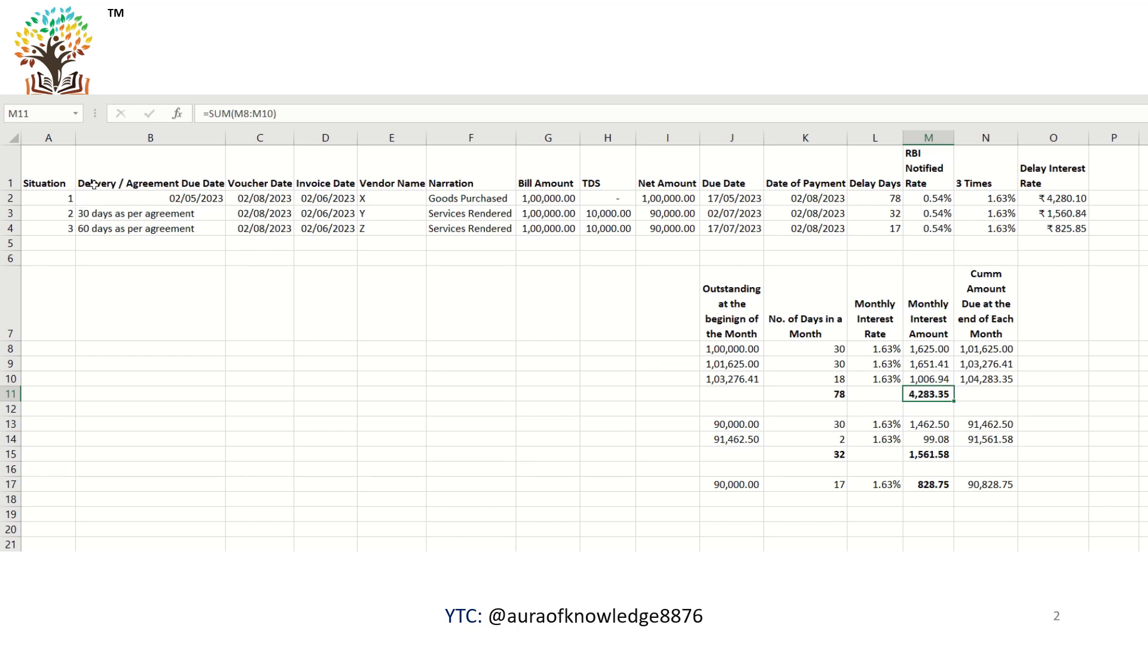
{"action": "left_click", "coordinate": [153, 200]}
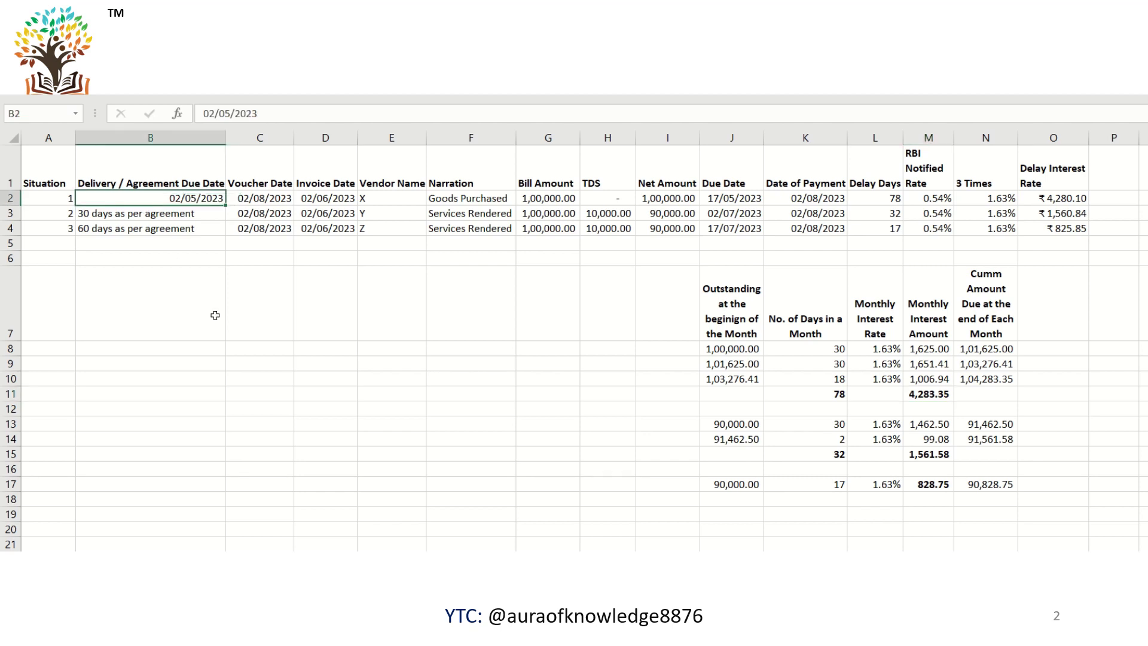
{"action": "left_click", "coordinate": [180, 215]}
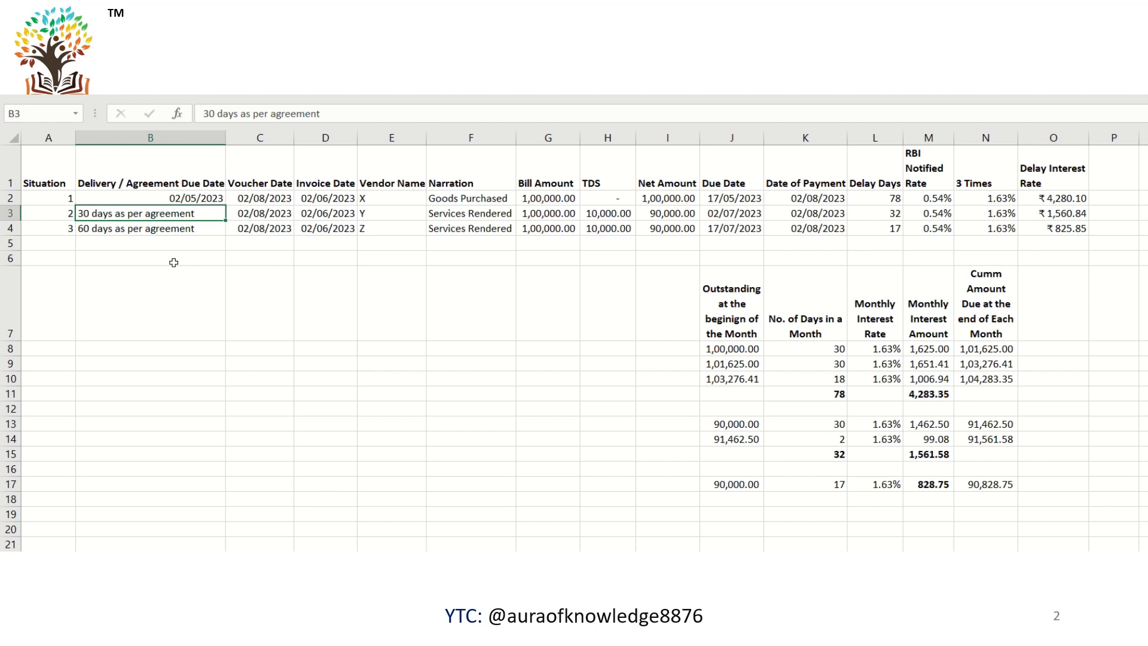
{"action": "key", "text": "Down"}
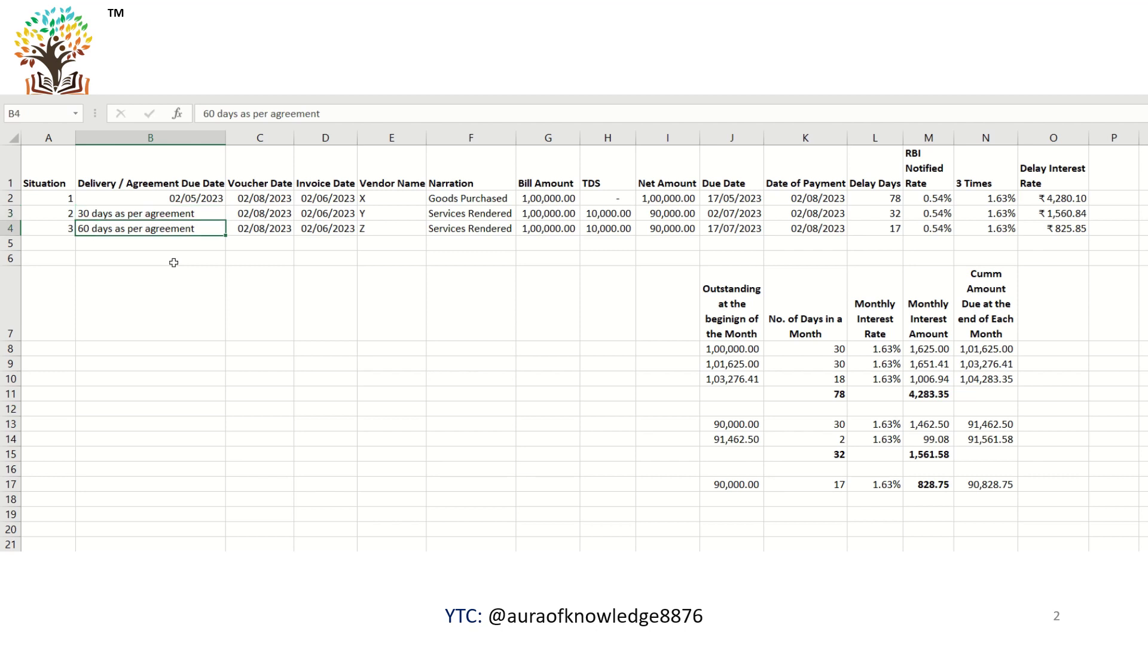
{"action": "key", "text": "Up"}
{"action": "key", "text": "Up"}
- Review the invoice dates and voucher dates of situations 1 to 3
{"action": "key", "text": "Right"}
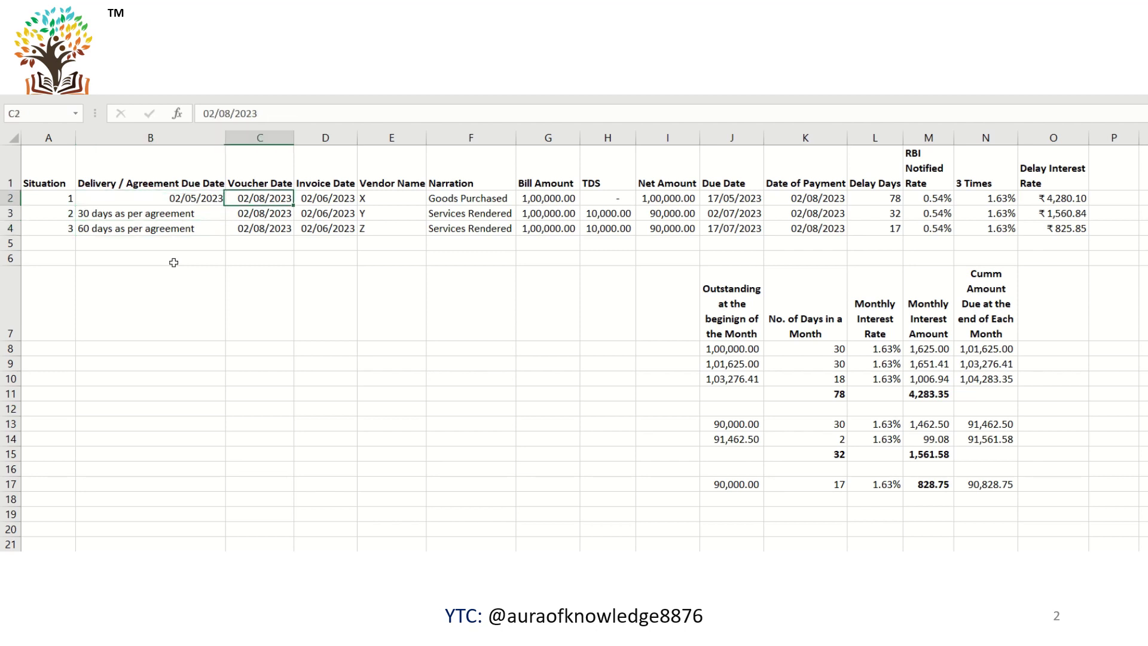
{"action": "key", "text": "Right"}
{"action": "key", "text": "Up"}
{"action": "key", "text": "Down"}
{"action": "key", "text": "Down"}
{"action": "key", "text": "Down"}
{"action": "key", "text": "Up"}
{"action": "key", "text": "Up"}
{"action": "key", "text": "Left"}
{"action": "key", "text": "Up"}
{"action": "key", "text": "Down"}
{"action": "key", "text": "Down"}
{"action": "key", "text": "Down"}
{"action": "key", "text": "Up"}
{"action": "key", "text": "Up"}
- Examine the vendor, narration, bill amount and TDS of situation 1
{"action": "key", "text": "Right"}
{"action": "key", "text": "Right"}
{"action": "key", "text": "Right"}
{"action": "key", "text": "Right"}
{"action": "key", "text": "Up"}
{"action": "key", "text": "Right"}
{"action": "key", "text": "Down"}
{"action": "key", "text": "Up"}
{"action": "key", "text": "Down"}
- Examine how the net amount is worked out from bill amount and TDS in all three situations
{"action": "key", "text": "Right"}
{"action": "key", "text": "Up"}
{"action": "key", "text": "Down"}
{"action": "key", "text": "Down"}
{"action": "key", "text": "Down"}
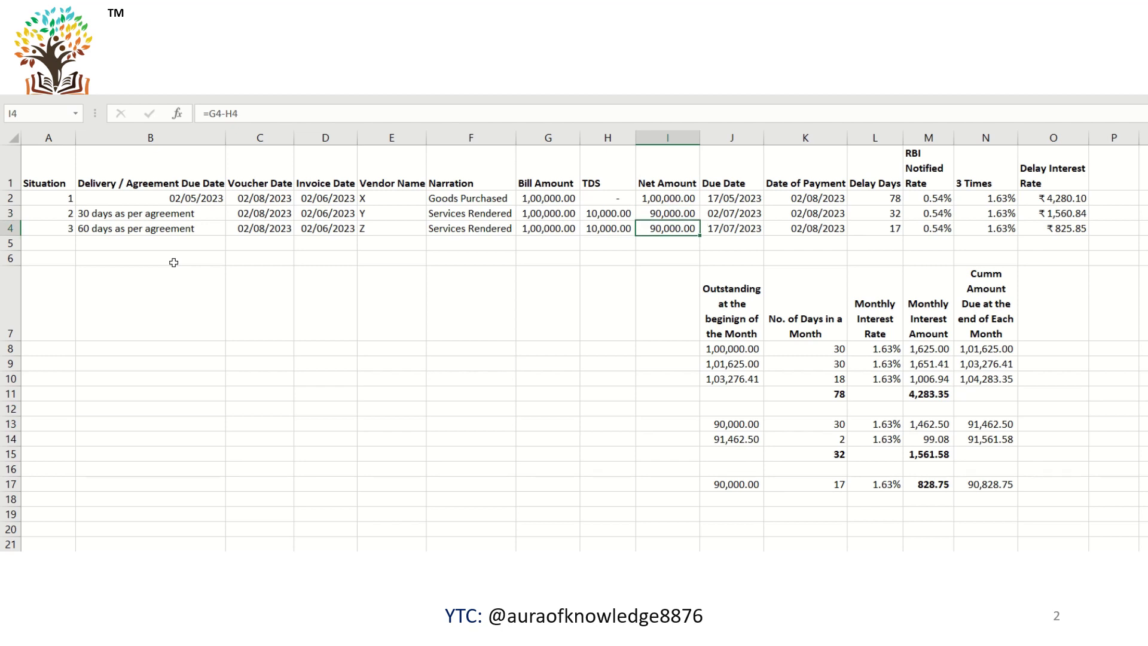
{"action": "key", "text": "Left"}
{"action": "key", "text": "Up"}
{"action": "key", "text": "Up"}
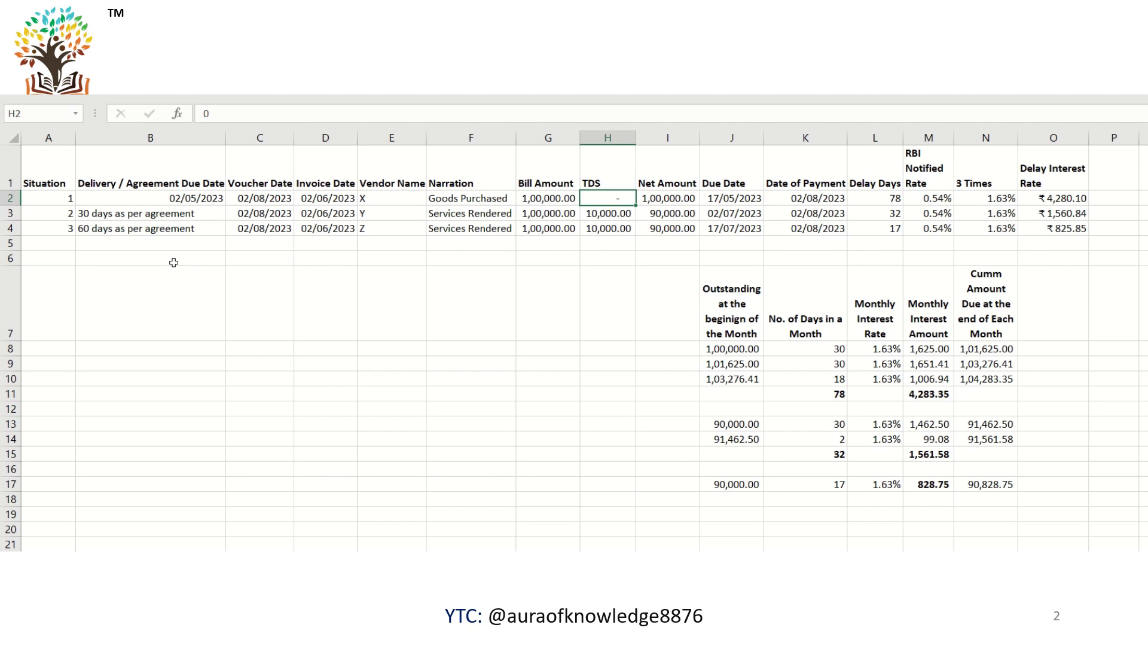
{"action": "key", "text": "Right"}
{"action": "key", "text": "Up"}
{"action": "key", "text": "Down"}
{"action": "key", "text": "Down"}
{"action": "key", "text": "Down"}
{"action": "key", "text": "Up"}
{"action": "key", "text": "Up"}
{"action": "key", "text": "Up"}
{"action": "key", "text": "Down"}
- Compare the due date formula of situation 1 with its delivery date in cell B2
{"action": "key", "text": "Right"}
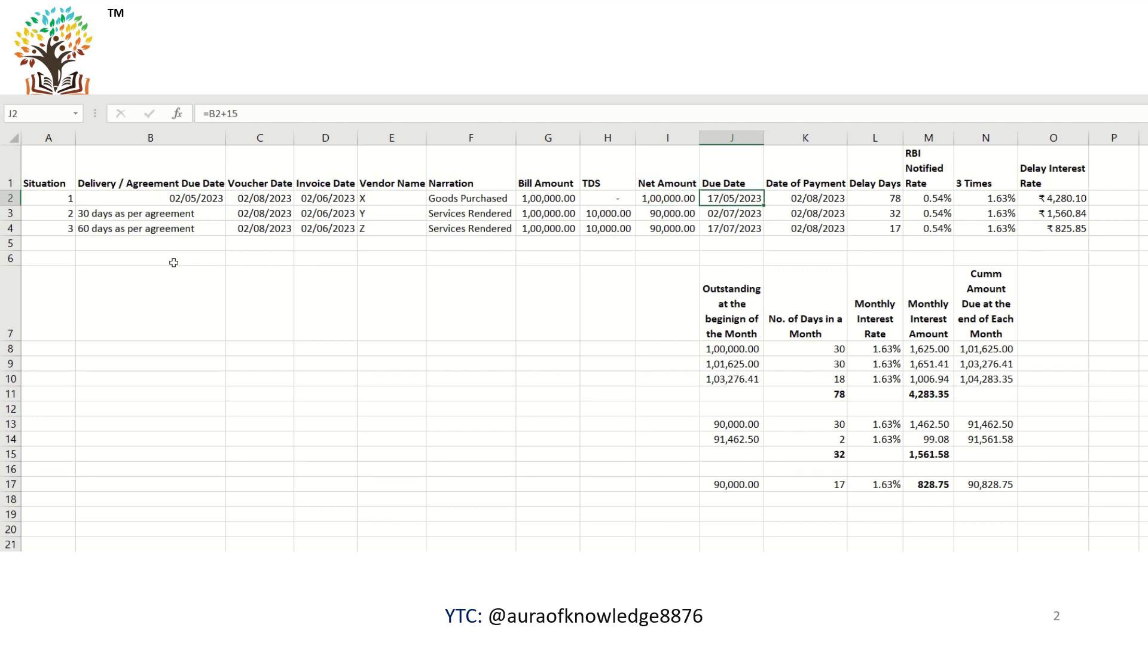
{"action": "key", "text": "Left"}
{"action": "key", "text": "Left"}
{"action": "key", "text": "Left"}
{"action": "key", "text": "Left"}
{"action": "key", "text": "Left"}
{"action": "key", "text": "Left"}
{"action": "key", "text": "Left"}
{"action": "key", "text": "Left"}
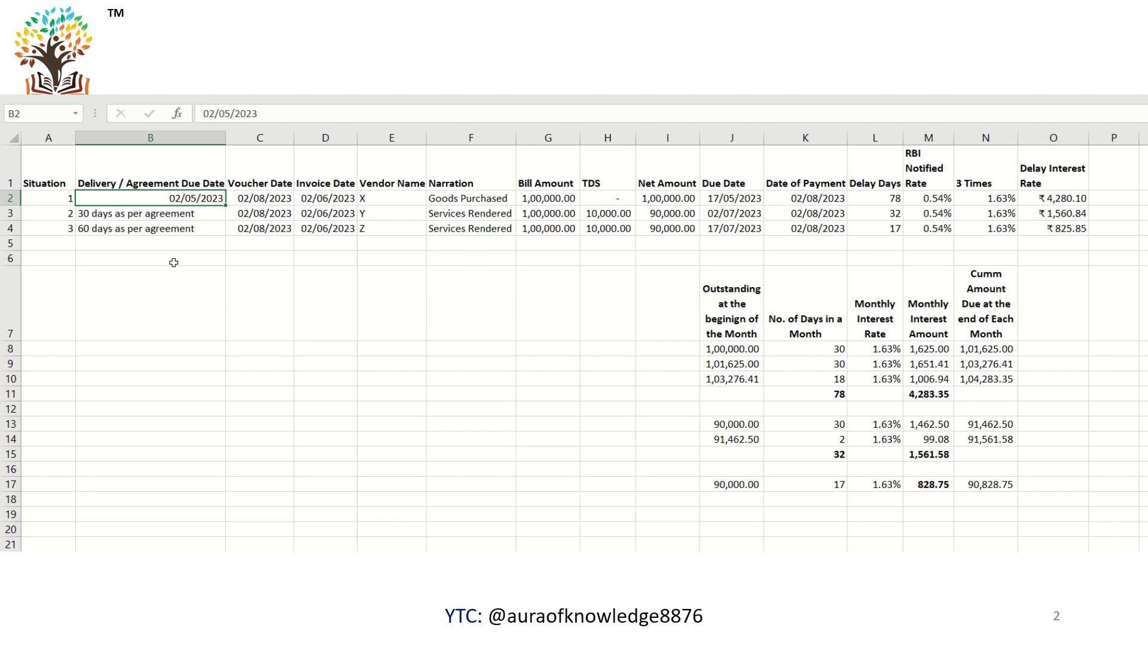
{"action": "key", "text": "Up"}
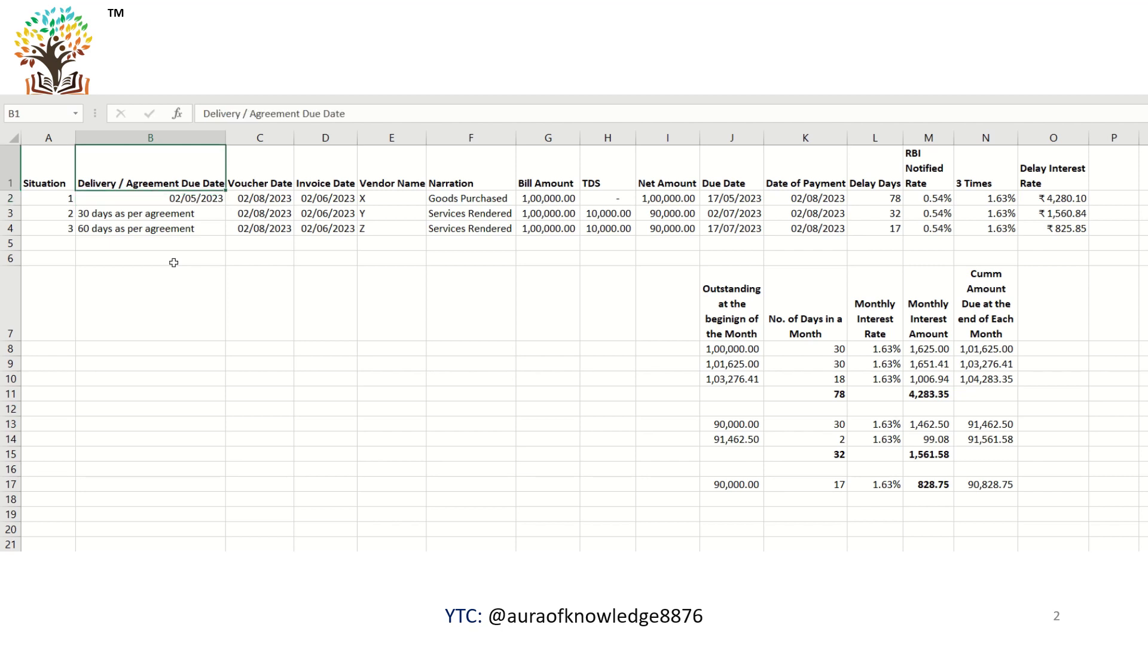
{"action": "key", "text": "Down"}
{"action": "key", "text": "Right"}
{"action": "key", "text": "Right"}
{"action": "key", "text": "Right"}
{"action": "key", "text": "Right"}
{"action": "key", "text": "Right"}
{"action": "key", "text": "Right"}
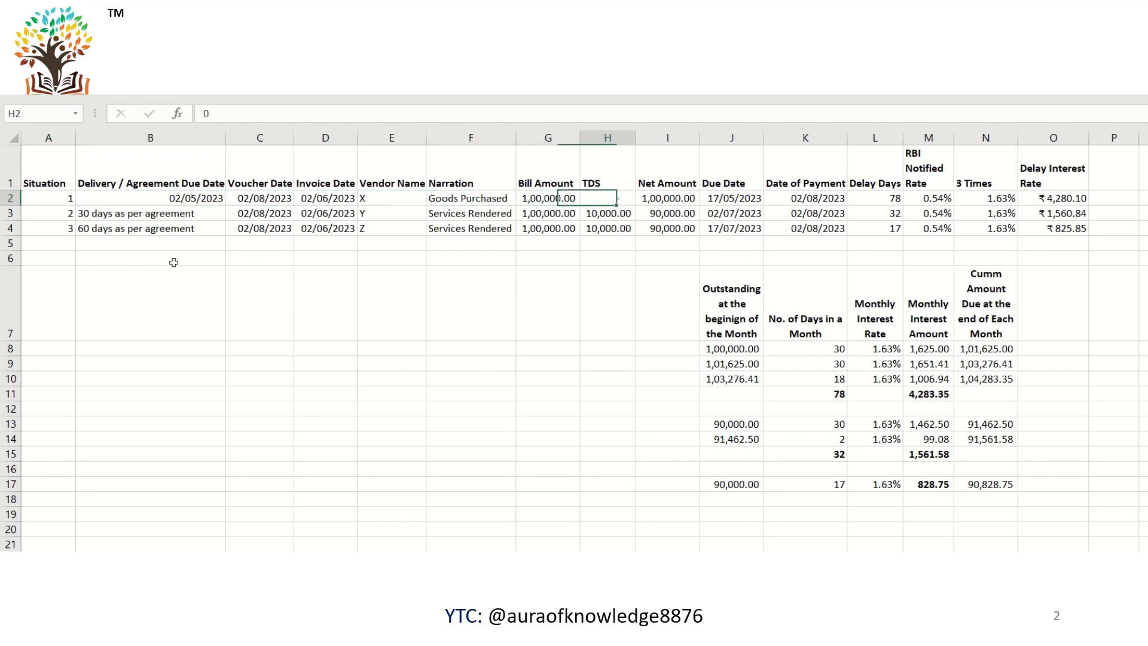
{"action": "key", "text": "Right"}
{"action": "key", "text": "Right"}
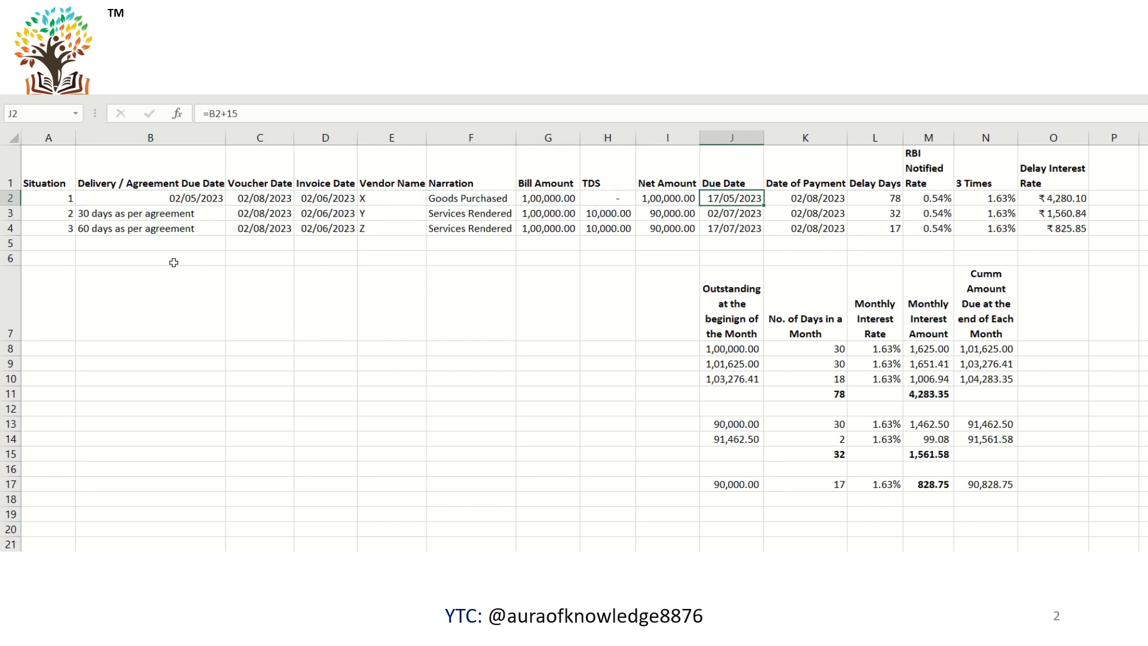
- Trace the due date of situation 2 from its agreement term and invoice date to the formula in J3
{"action": "key", "text": "Down"}
{"action": "key", "text": "Left"}
{"action": "key", "text": "Left"}
{"action": "key", "text": "Left"}
{"action": "key", "text": "Left"}
{"action": "key", "text": "Left"}
{"action": "key", "text": "Left"}
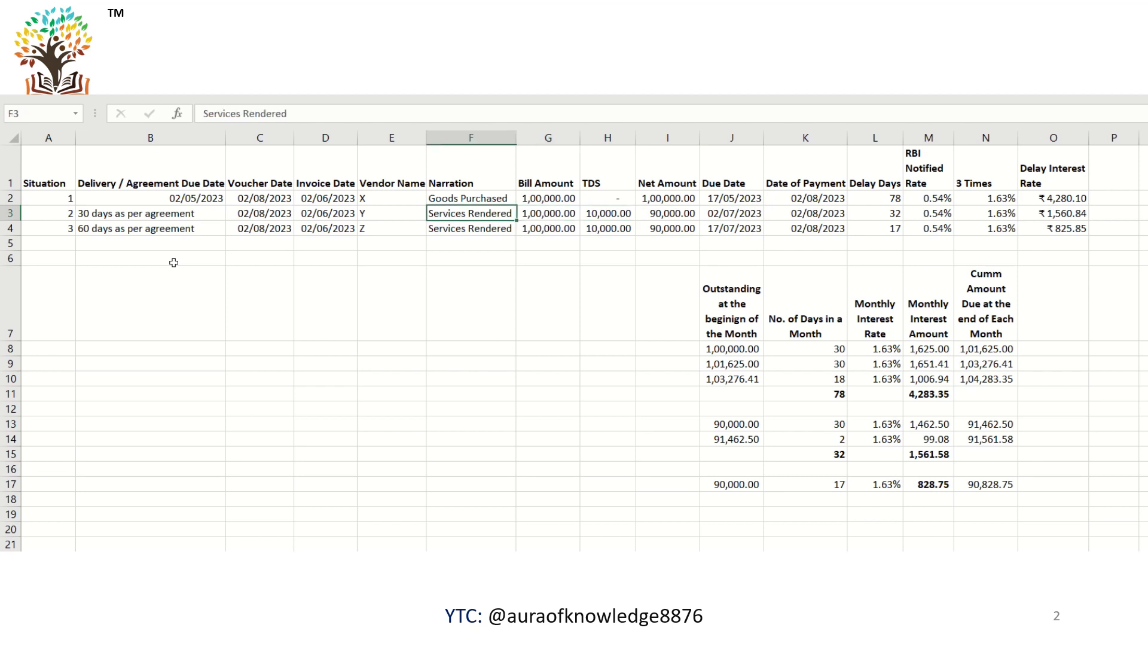
{"action": "key", "text": "Left"}
{"action": "key", "text": "Left"}
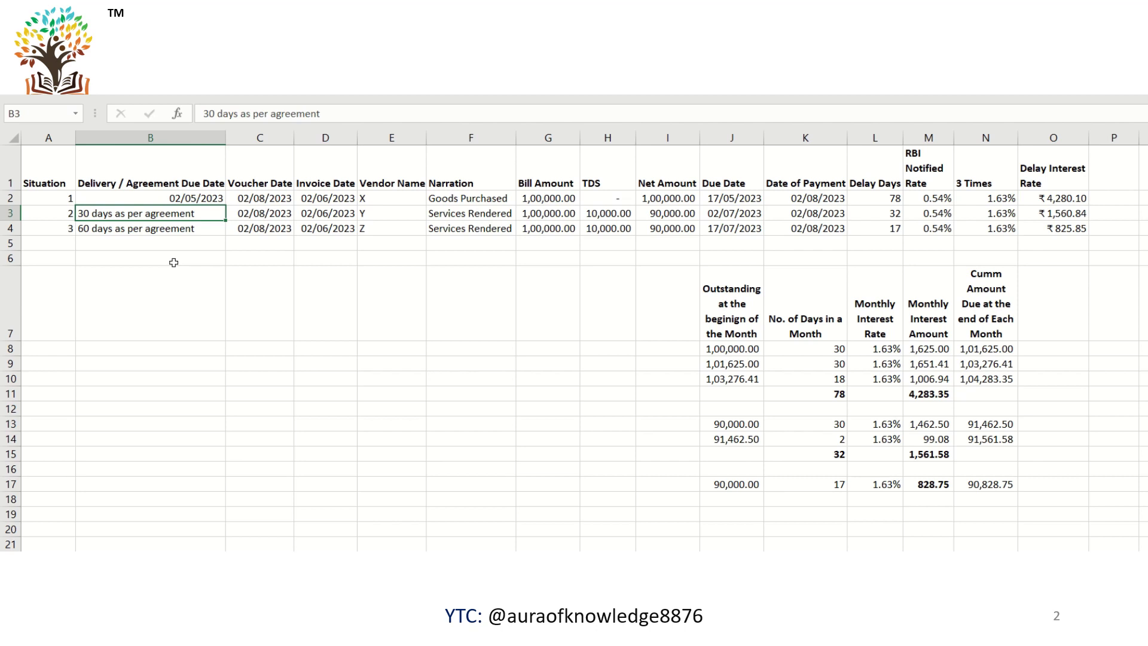
{"action": "key", "text": "Right"}
{"action": "key", "text": "Right"}
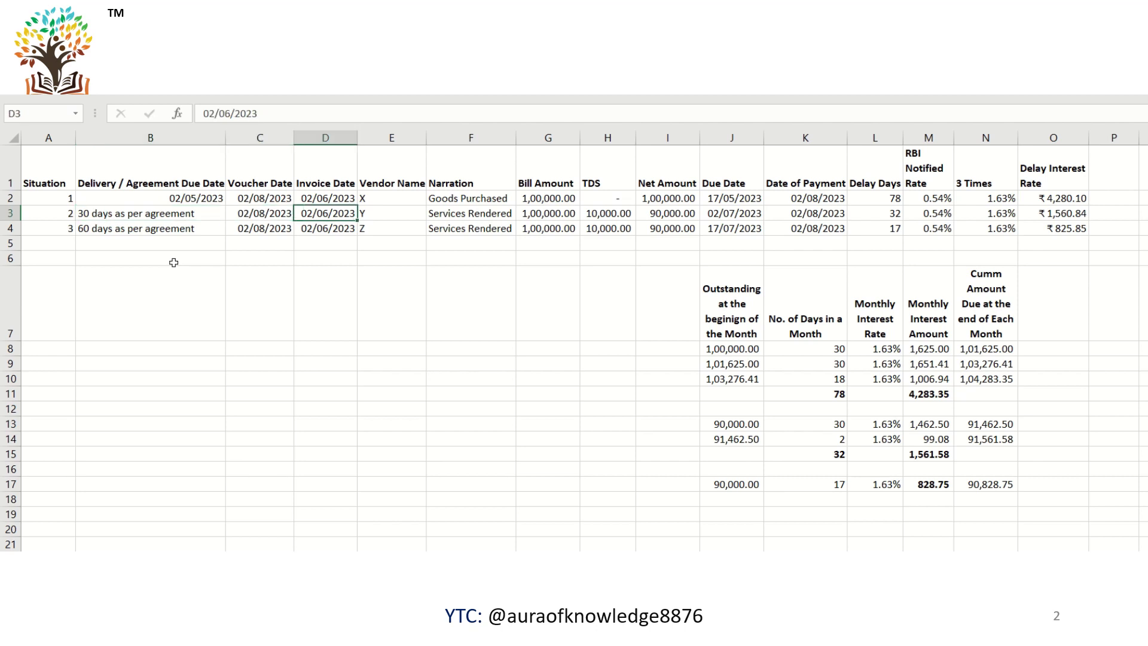
{"action": "key", "text": "Up"}
{"action": "key", "text": "Up"}
{"action": "key", "text": "Down"}
{"action": "key", "text": "Down"}
{"action": "key", "text": "Right"}
{"action": "key", "text": "Right"}
{"action": "key", "text": "Right"}
{"action": "key", "text": "Right"}
{"action": "key", "text": "Right"}
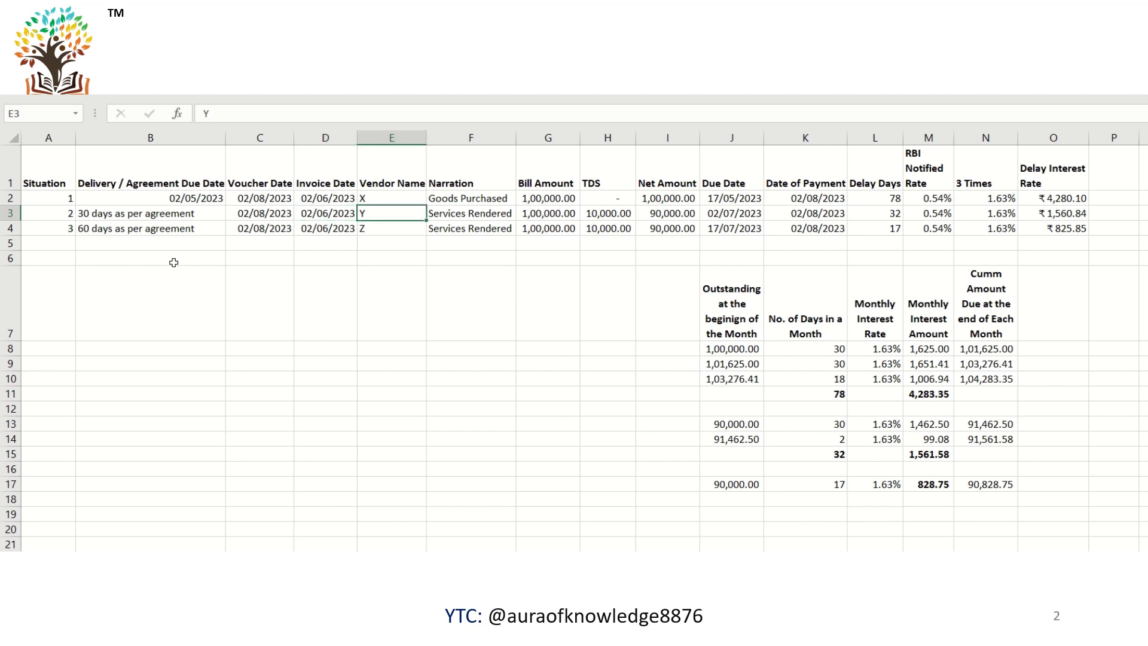
{"action": "key", "text": "Right"}
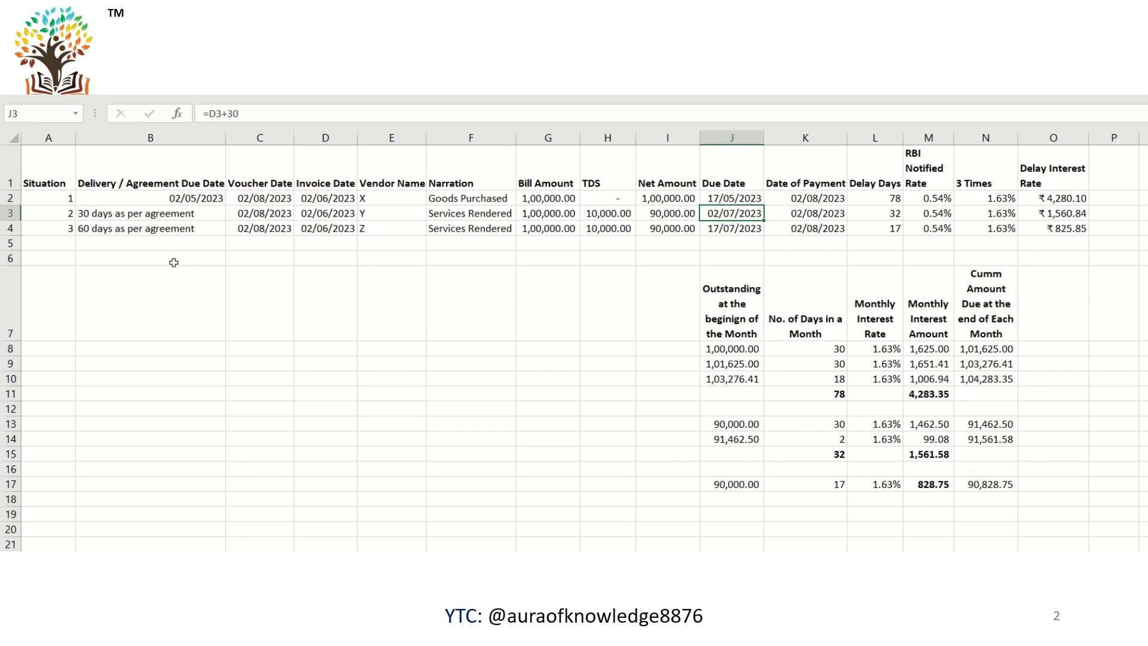
- Trace the due date of situation 3 from its 60-day agreement term and invoice date to cell J4
{"action": "key", "text": "Down"}
{"action": "key", "text": "Left"}
{"action": "key", "text": "Left"}
{"action": "key", "text": "Left"}
{"action": "key", "text": "Left"}
{"action": "key", "text": "Left"}
{"action": "key", "text": "Left"}
{"action": "key", "text": "Left"}
{"action": "key", "text": "Left"}
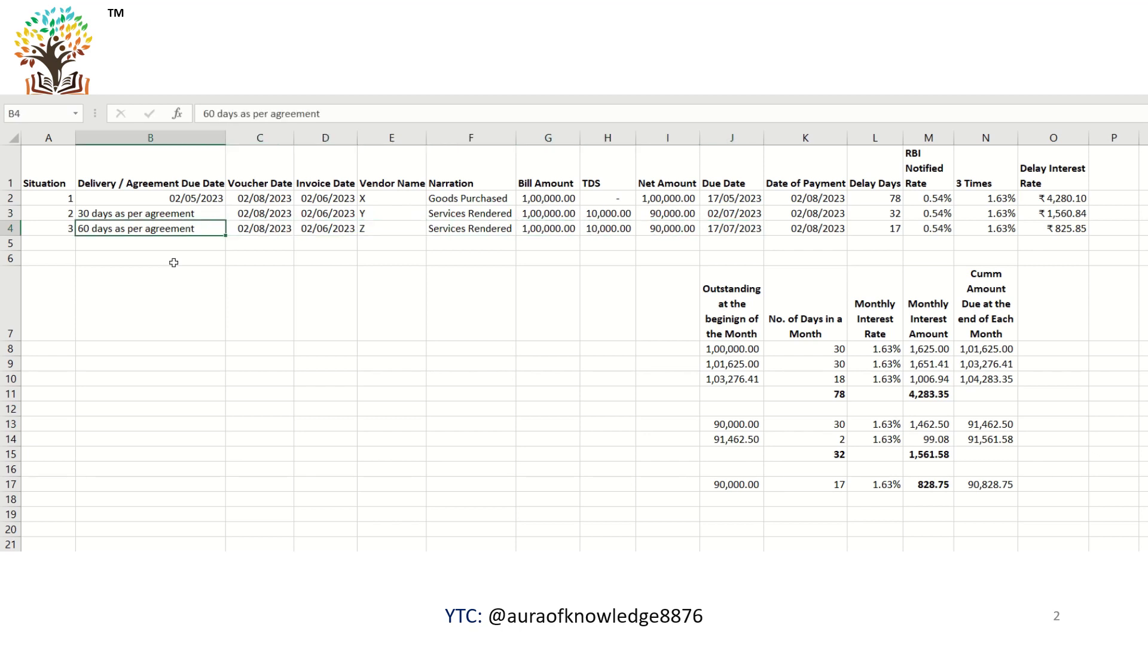
{"action": "key", "text": "Right"}
{"action": "key", "text": "Right"}
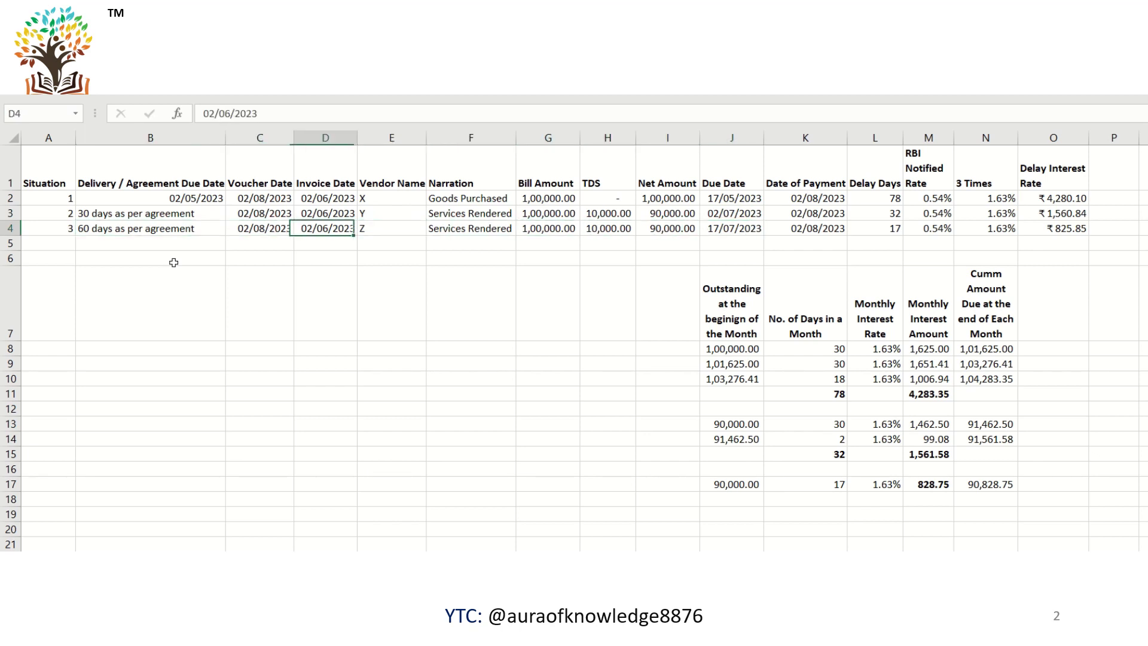
{"action": "key", "text": "Left"}
{"action": "key", "text": "Left"}
{"action": "key", "text": "Right"}
{"action": "key", "text": "Left"}
{"action": "key", "text": "Right"}
{"action": "key", "text": "Right"}
{"action": "key", "text": "Right"}
{"action": "key", "text": "Right"}
{"action": "key", "text": "Right"}
{"action": "key", "text": "Right"}
{"action": "key", "text": "Right"}
{"action": "key", "text": "Right"}
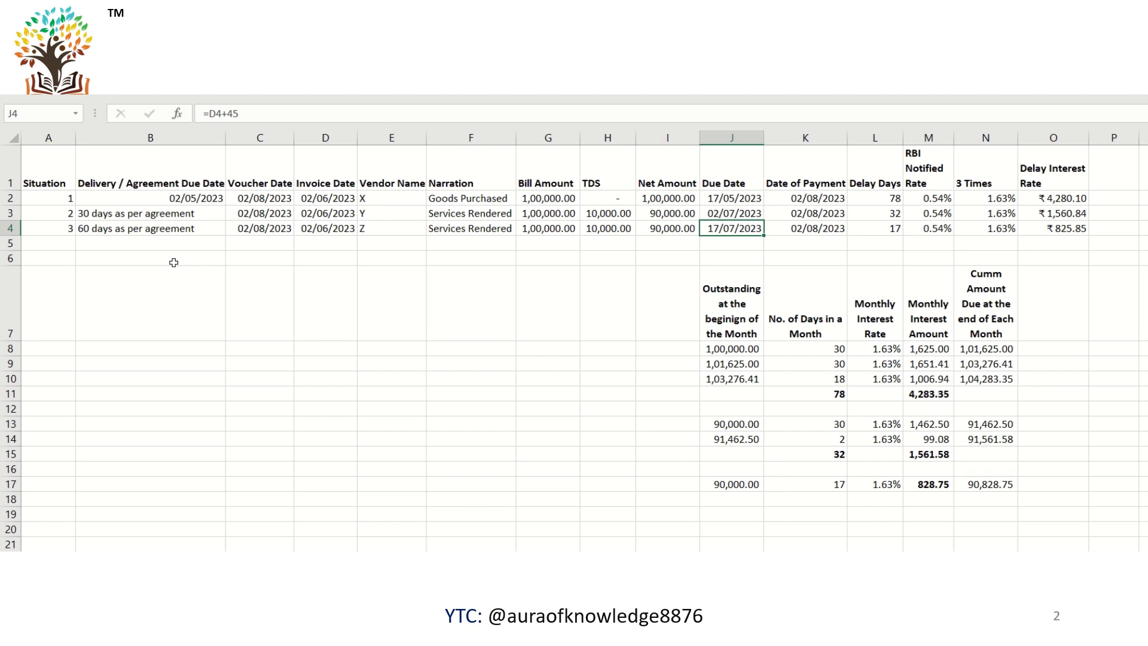
- Recheck the invoice date in D4 against the due date formula in J4
{"action": "key", "text": "Left"}
{"action": "key", "text": "Left"}
{"action": "key", "text": "Left"}
{"action": "key", "text": "Left"}
{"action": "key", "text": "Left"}
{"action": "key", "text": "Left"}
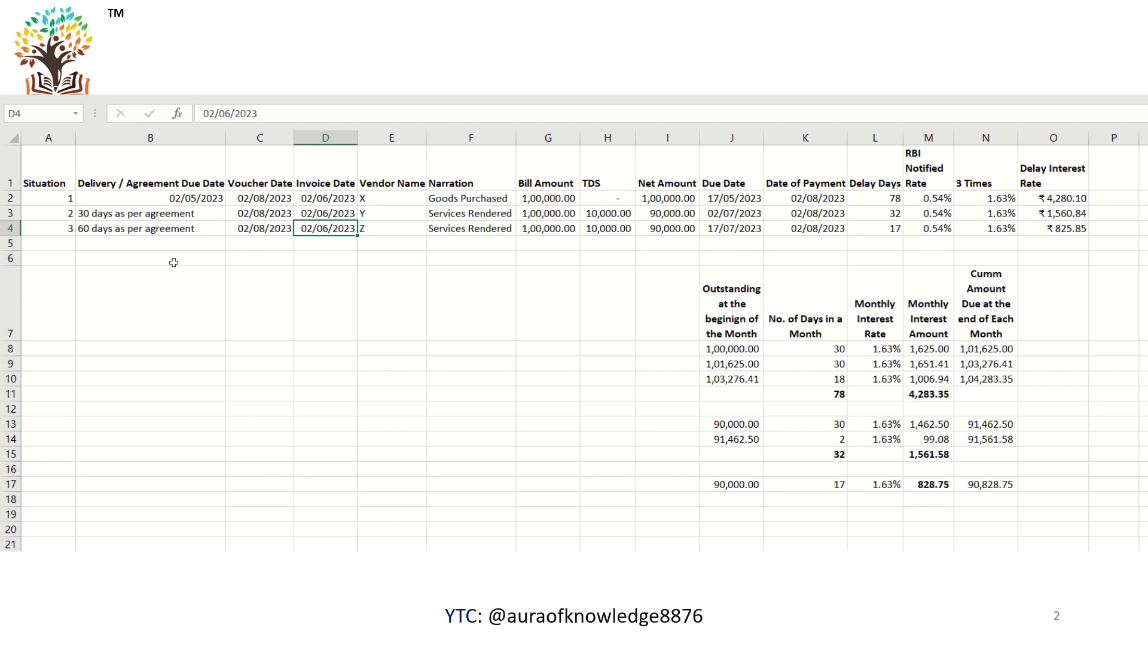
{"action": "key", "text": "Right"}
{"action": "key", "text": "Right"}
{"action": "key", "text": "Right"}
{"action": "key", "text": "Right"}
{"action": "key", "text": "Right"}
{"action": "key", "text": "Right"}
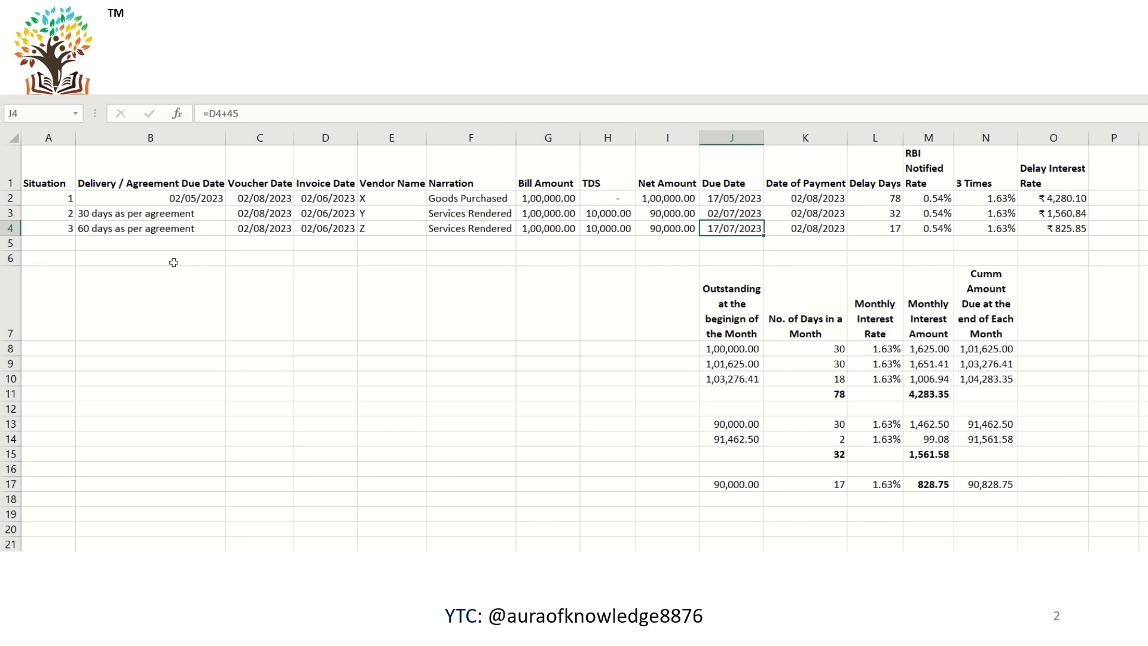
- Review the dates of payment in K2 to K4 for the three situations
{"action": "key", "text": "Right"}
{"action": "key", "text": "Up"}
{"action": "key", "text": "Up"}
{"action": "key", "text": "Down"}
{"action": "key", "text": "Up"}
{"action": "key", "text": "Down"}
{"action": "key", "text": "Down"}
- Highlight the whole Invoice Date column and the whole Voucher Date column in turn for comparison
{"action": "key", "text": "Left"}
{"action": "key", "text": "Left"}
{"action": "key", "text": "Left"}
{"action": "key", "text": "Left"}
{"action": "key", "text": "Left"}
{"action": "key", "text": "Left"}
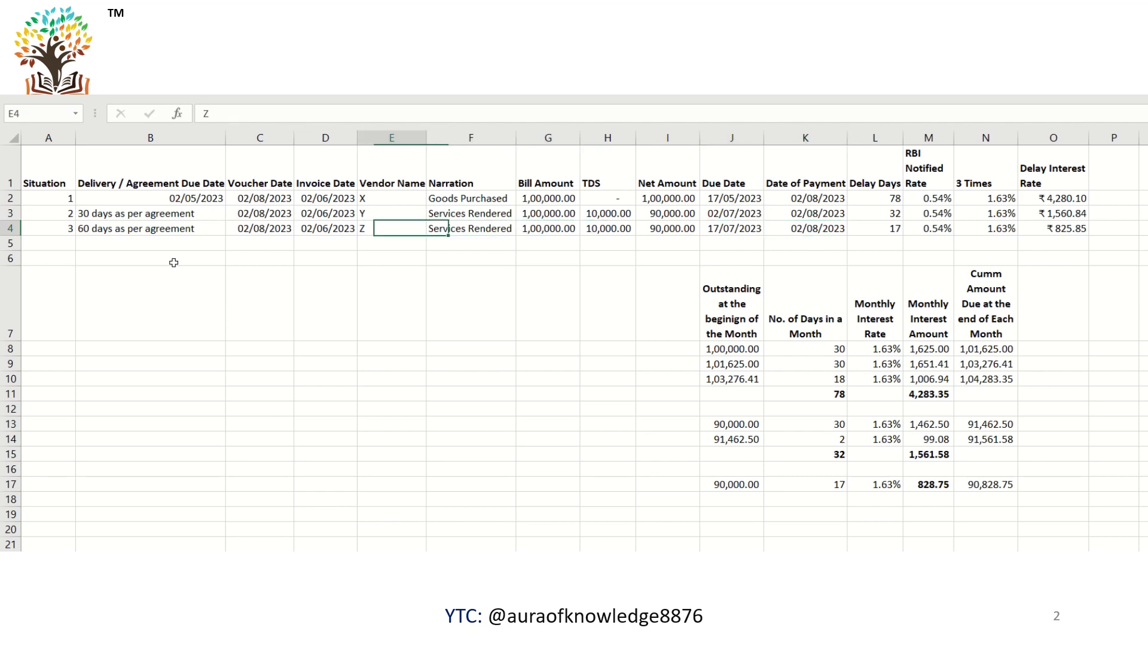
{"action": "key", "text": "Left"}
{"action": "key", "text": "ctrl+space"}
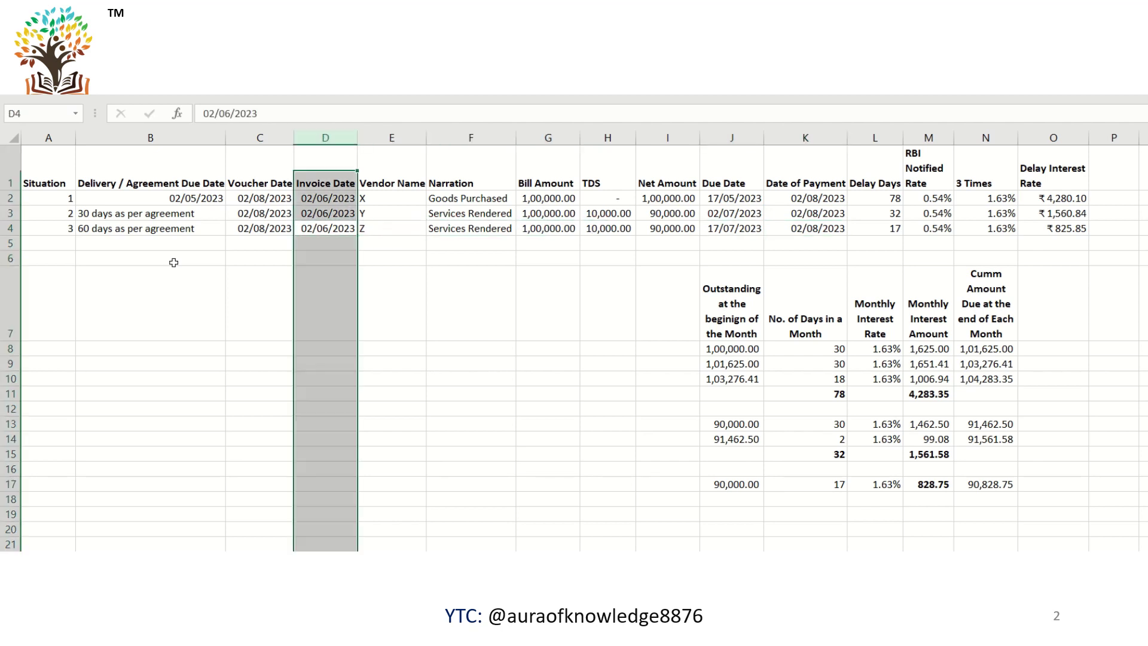
{"action": "key", "text": "Left"}
{"action": "key", "text": "ctrl+space"}
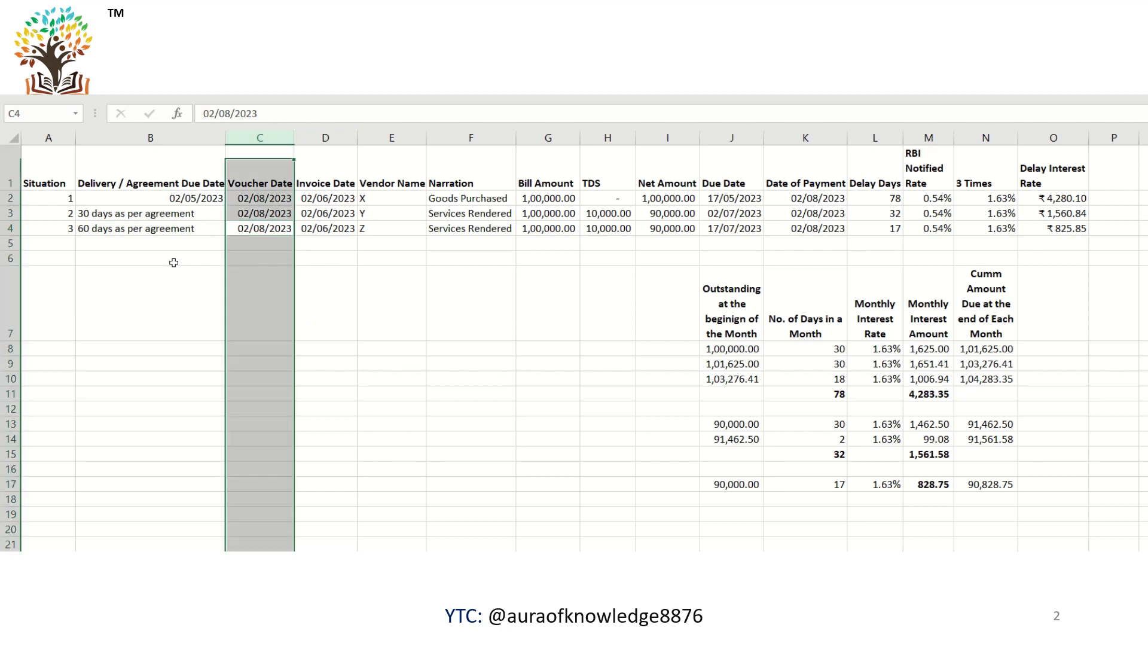
- Highlight the whole Date of Payment column to examine how it is linked to the voucher dates
{"action": "key", "text": "Right"}
{"action": "key", "text": "Right"}
{"action": "key", "text": "Right"}
{"action": "key", "text": "Right"}
{"action": "key", "text": "Right"}
{"action": "key", "text": "Right"}
{"action": "key", "text": "Right"}
{"action": "key", "text": "Right"}
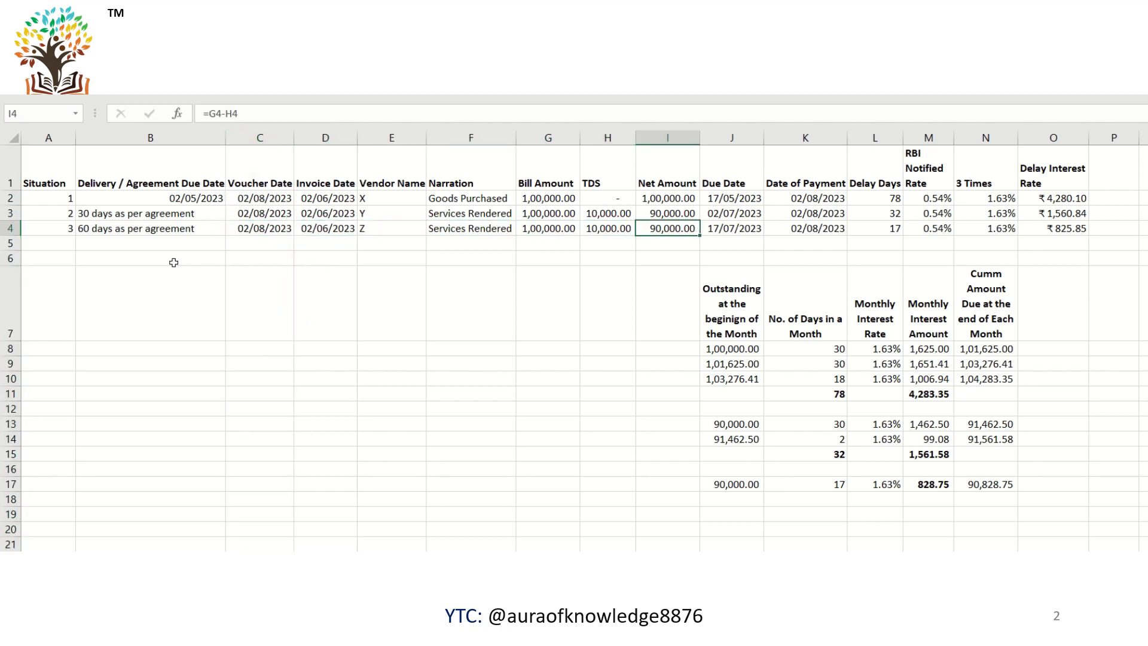
{"action": "key", "text": "ctrl+space"}
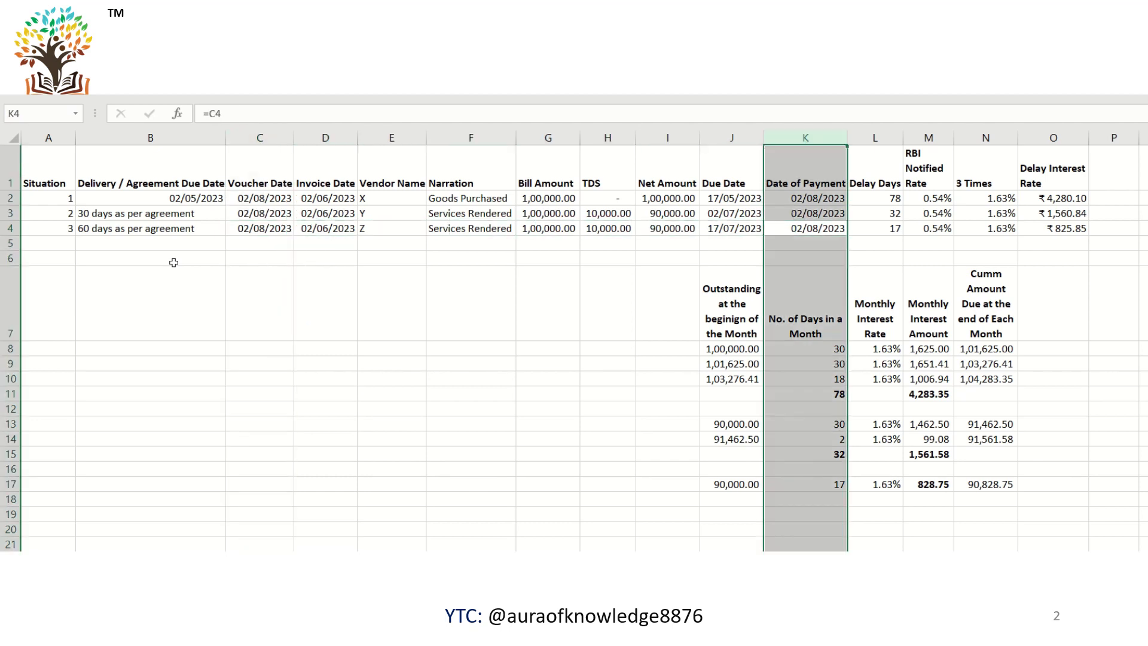
- Examine the delay days formulas in L2 to L4 against the due dates and payment dates
{"action": "key", "text": "Up"}
{"action": "key", "text": "Up"}
{"action": "key", "text": "Right"}
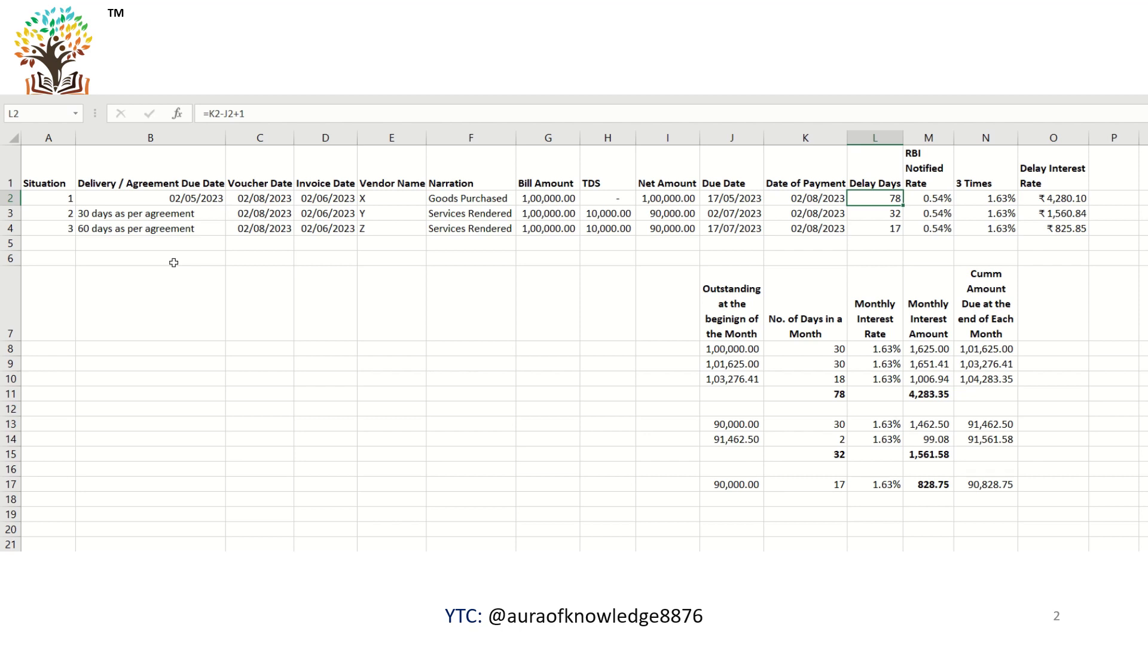
{"action": "key", "text": "Left"}
{"action": "key", "text": "Left"}
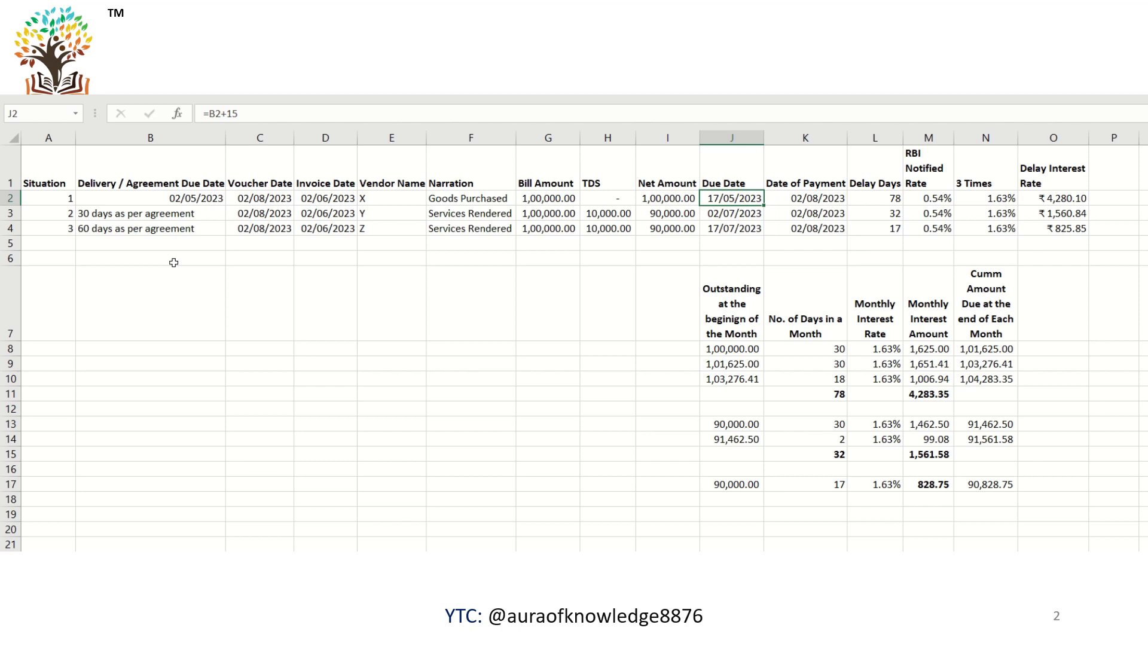
{"action": "key", "text": "Right"}
{"action": "key", "text": "Right"}
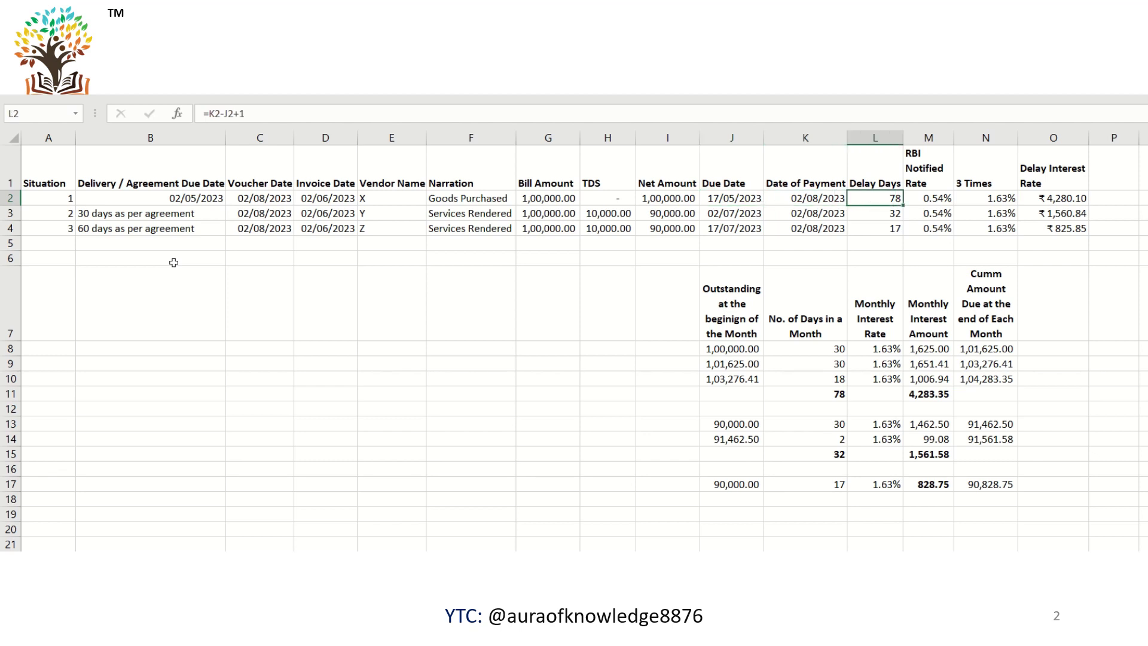
{"action": "key", "text": "Down"}
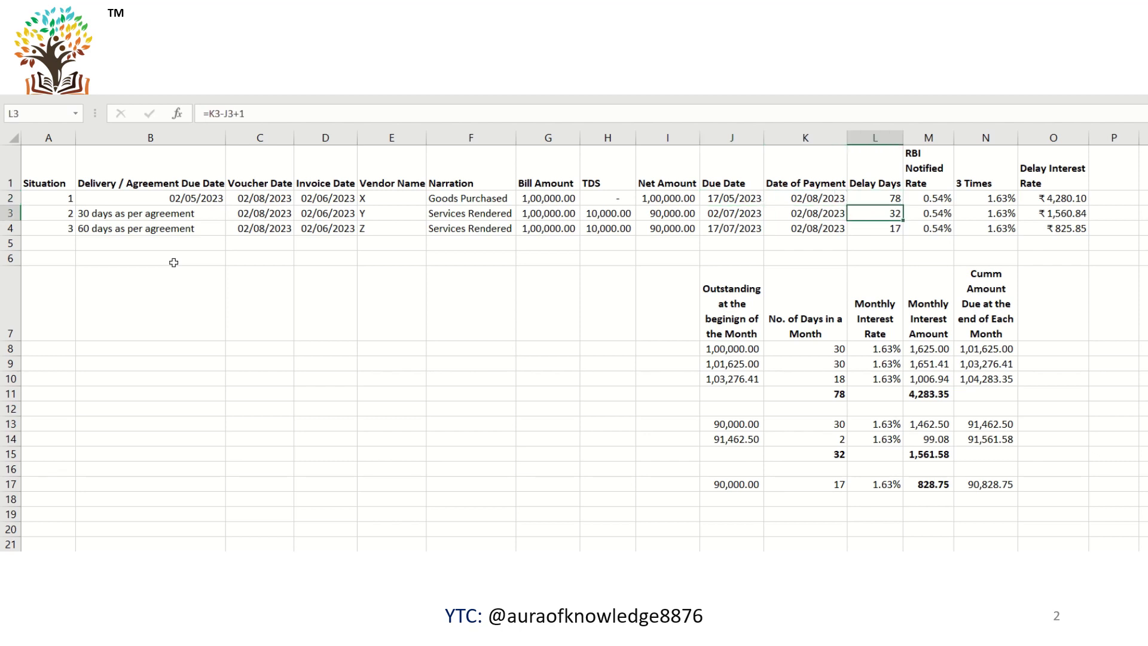
{"action": "key", "text": "Down"}
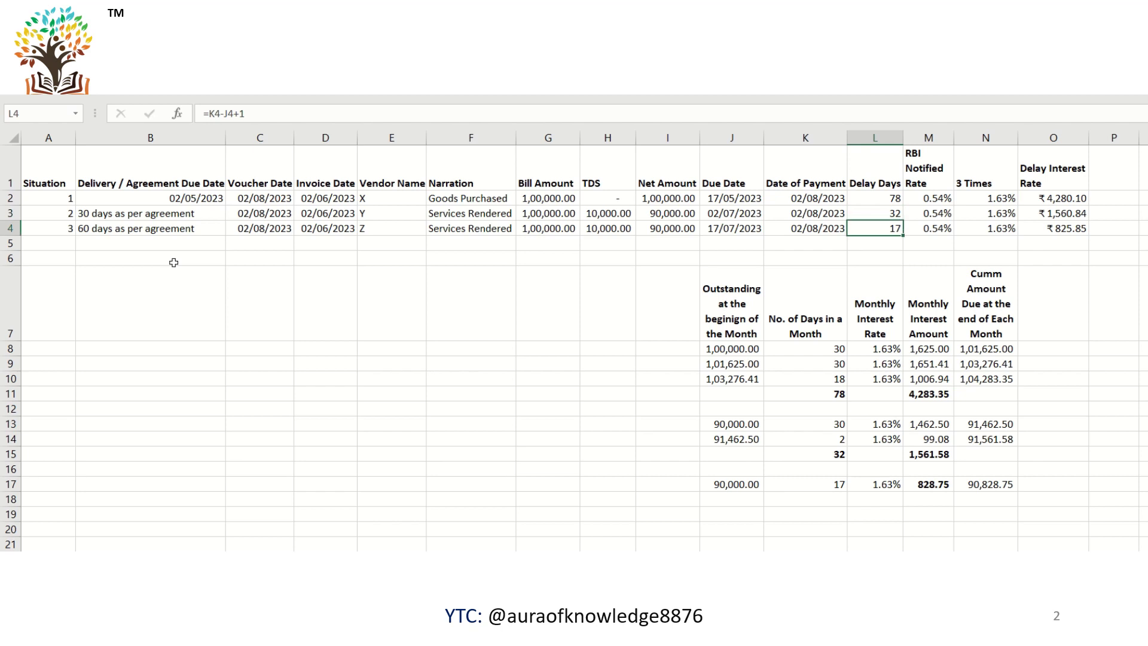
{"action": "key", "text": "Up"}
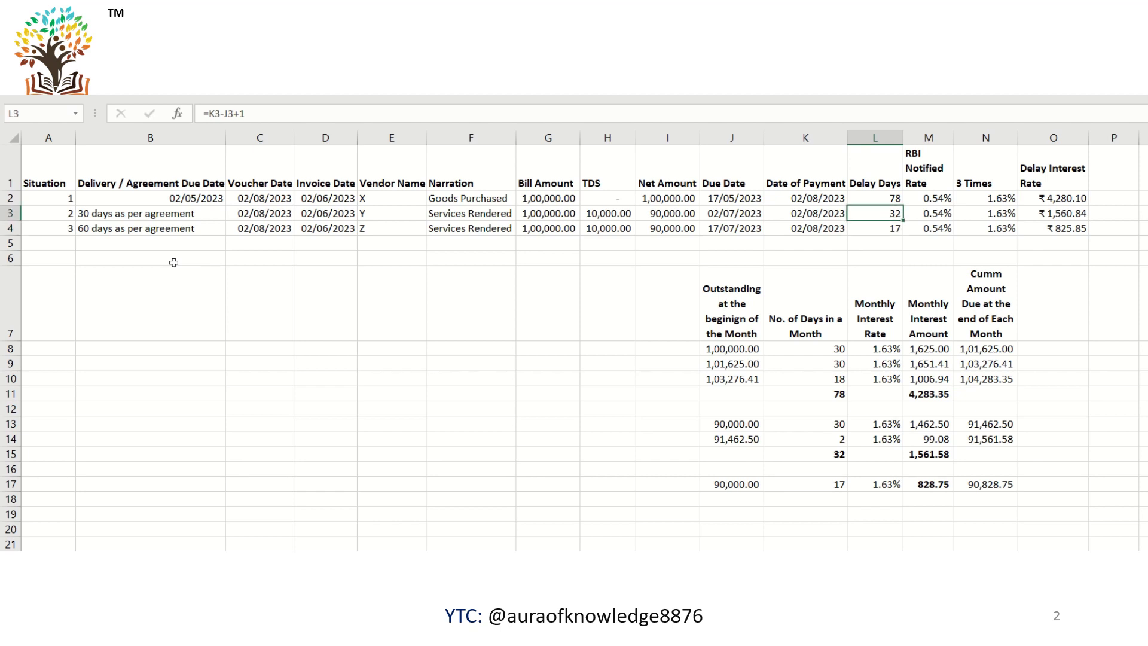
- Inspect the formula behind the RBI notified rate of situation 1 in cell M2
{"action": "key", "text": "Right"}
{"action": "key", "text": "Up"}
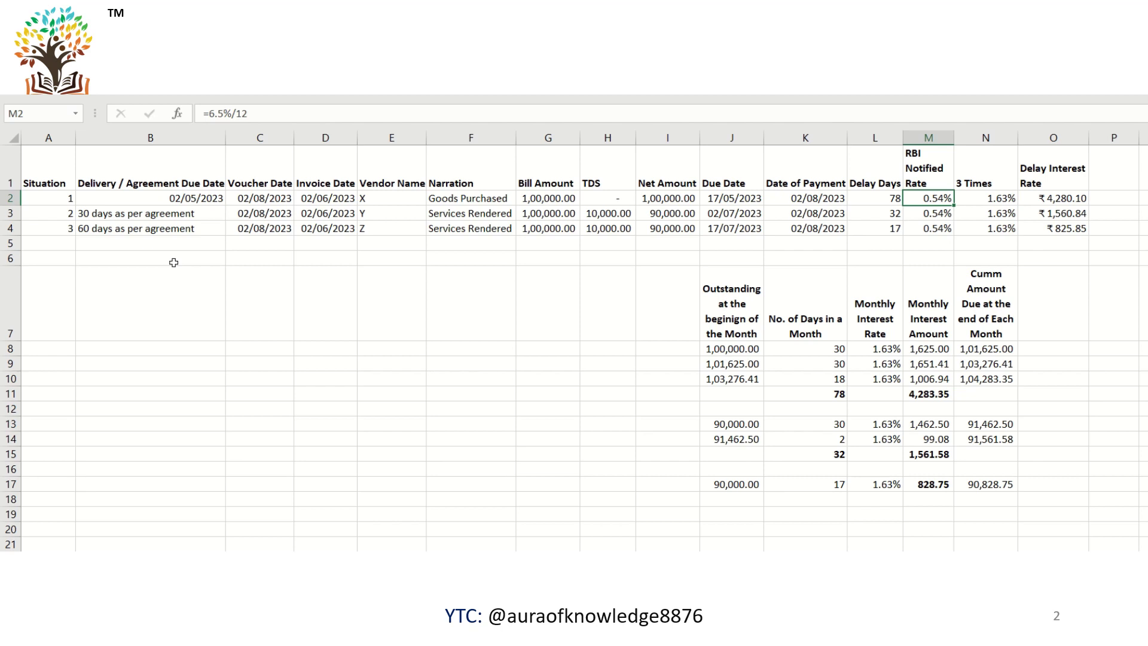
- Examine the tripled interest rate formulas for all three situations in cells N2 to N4
{"action": "key", "text": "Right"}
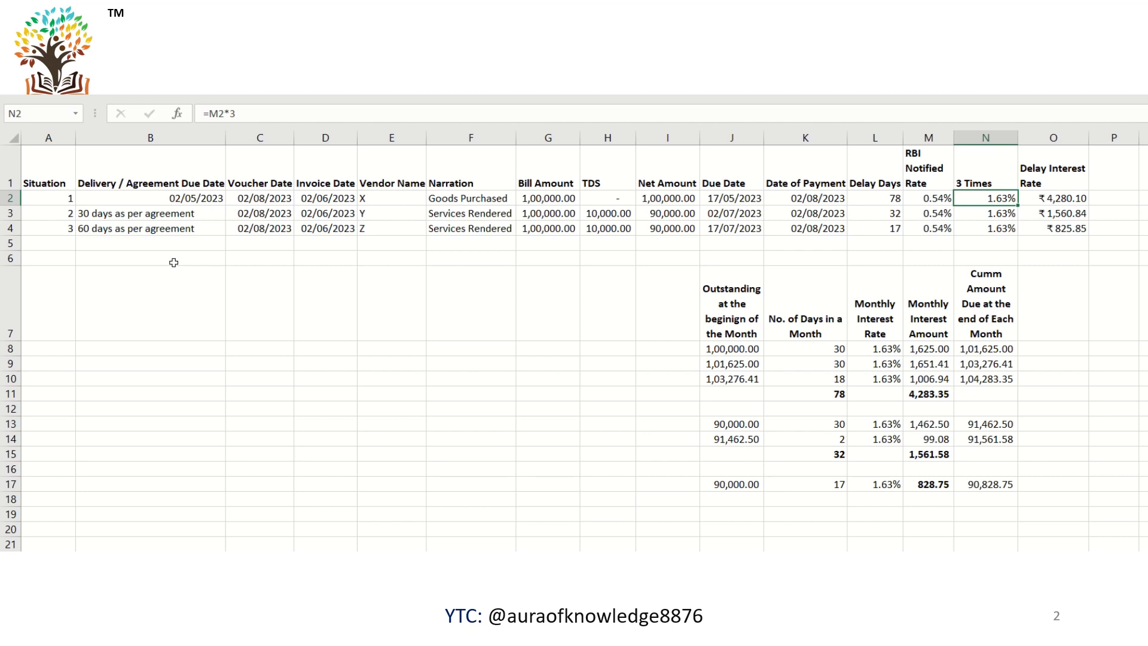
{"action": "key", "text": "Down"}
{"action": "key", "text": "Down"}
{"action": "key", "text": "Up"}
{"action": "key", "text": "Up"}
{"action": "key", "text": "Down"}
{"action": "key", "text": "Down"}
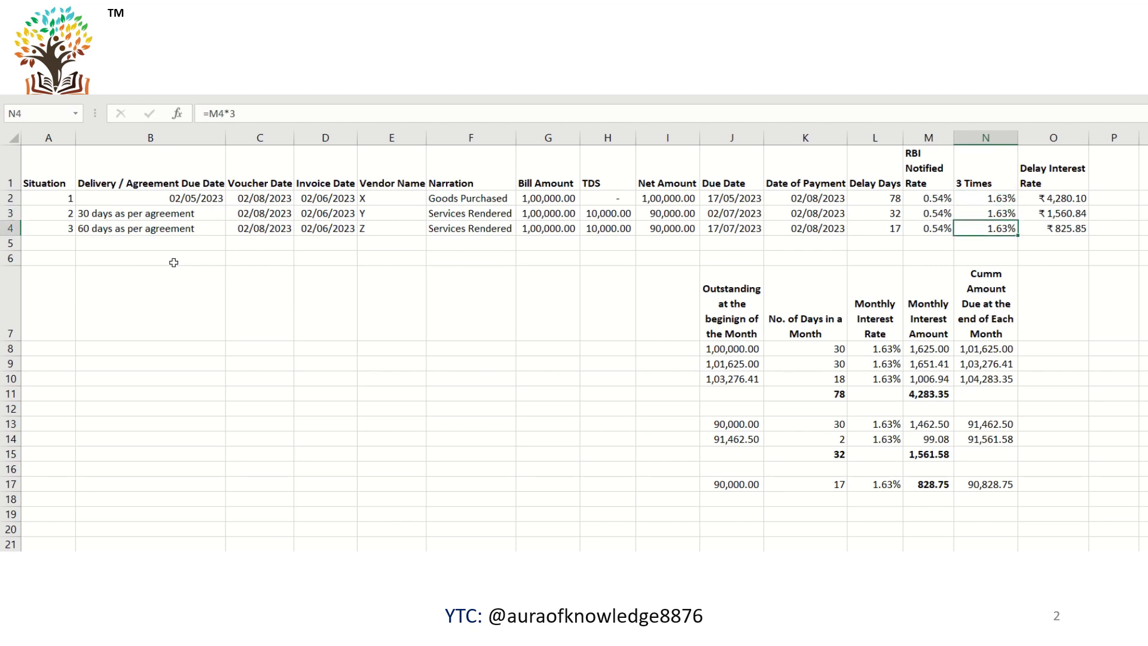
- Examine the delay interest formulas in column O for the three situations, ending on situation 1
{"action": "key", "text": "Right"}
{"action": "key", "text": "Up"}
{"action": "key", "text": "Up"}
{"action": "key", "text": "Down"}
{"action": "key", "text": "Up"}
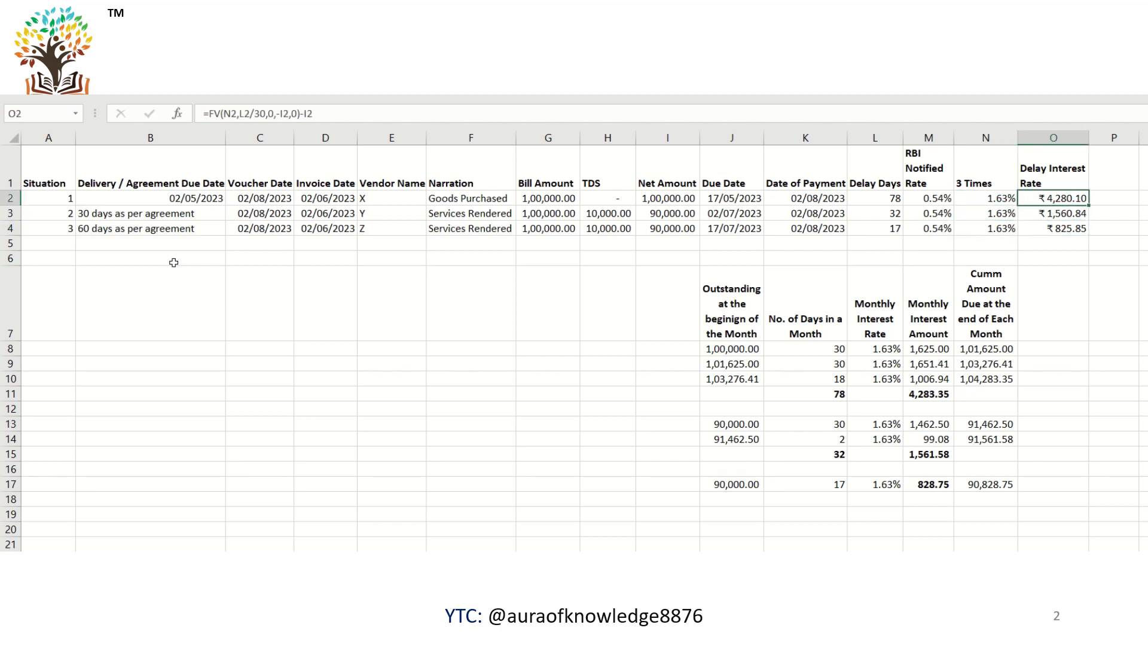
- Inspect the first month's row of the monthly breakdown, including the interest amount and cumulative amount formulas in M8 and N8
{"action": "key", "text": "Down"}
{"action": "key", "text": "Down"}
{"action": "key", "text": "Down"}
{"action": "key", "text": "Down"}
{"action": "key", "text": "Down"}
{"action": "key", "text": "Left"}
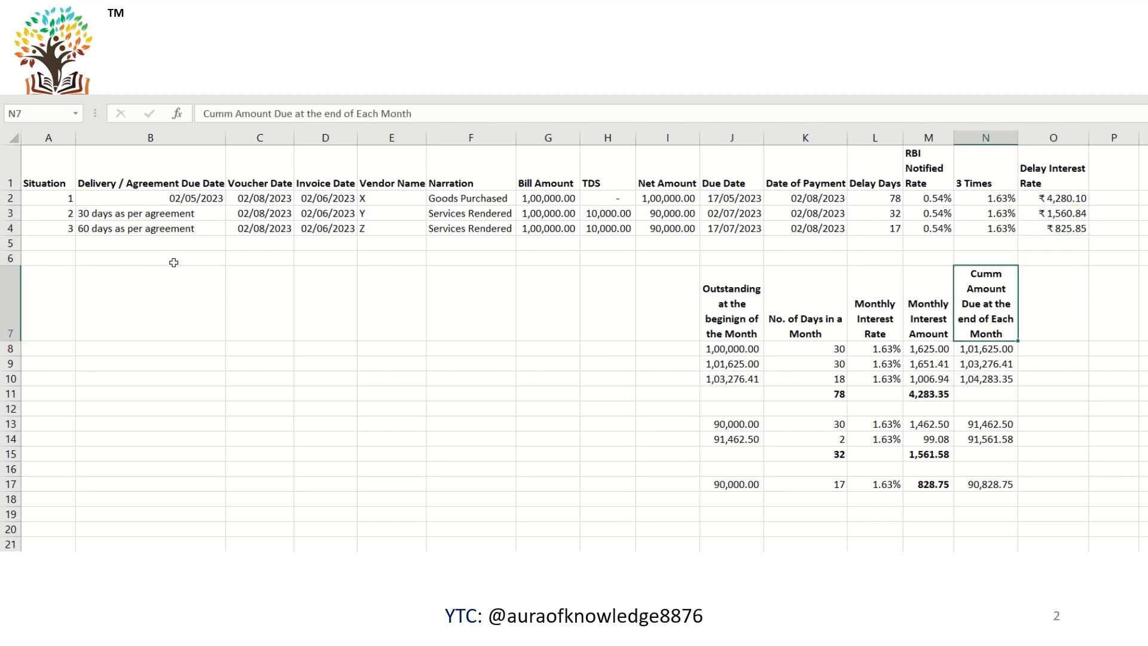
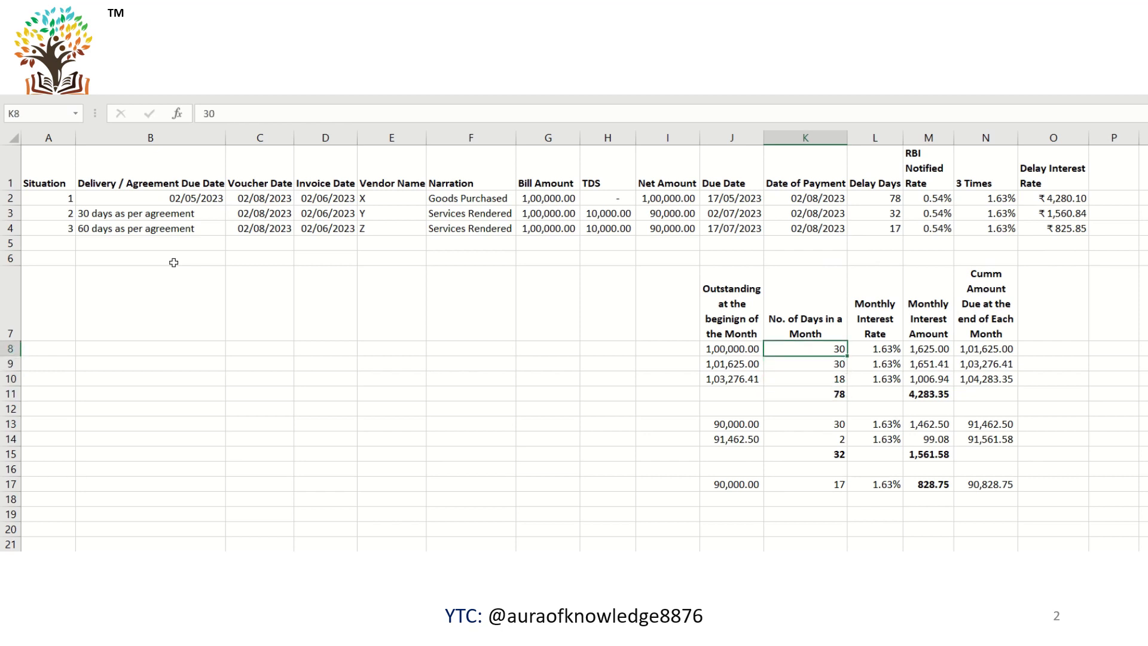
{"action": "key", "text": "Right"}
{"action": "key", "text": "Right"}
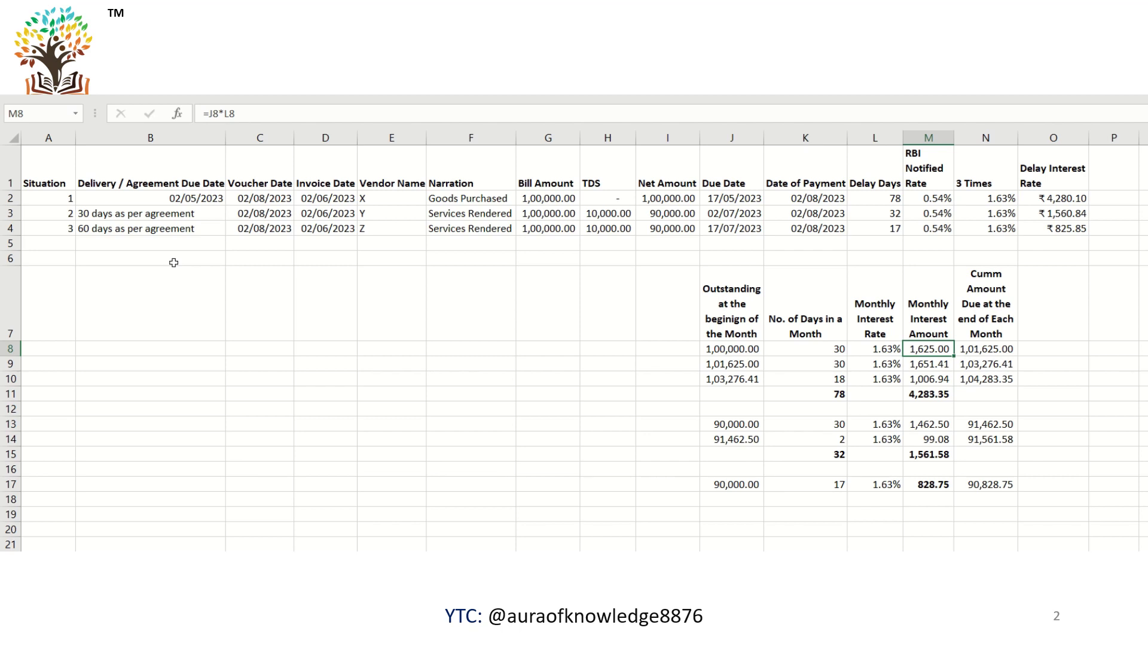
{"action": "key", "text": "Right"}
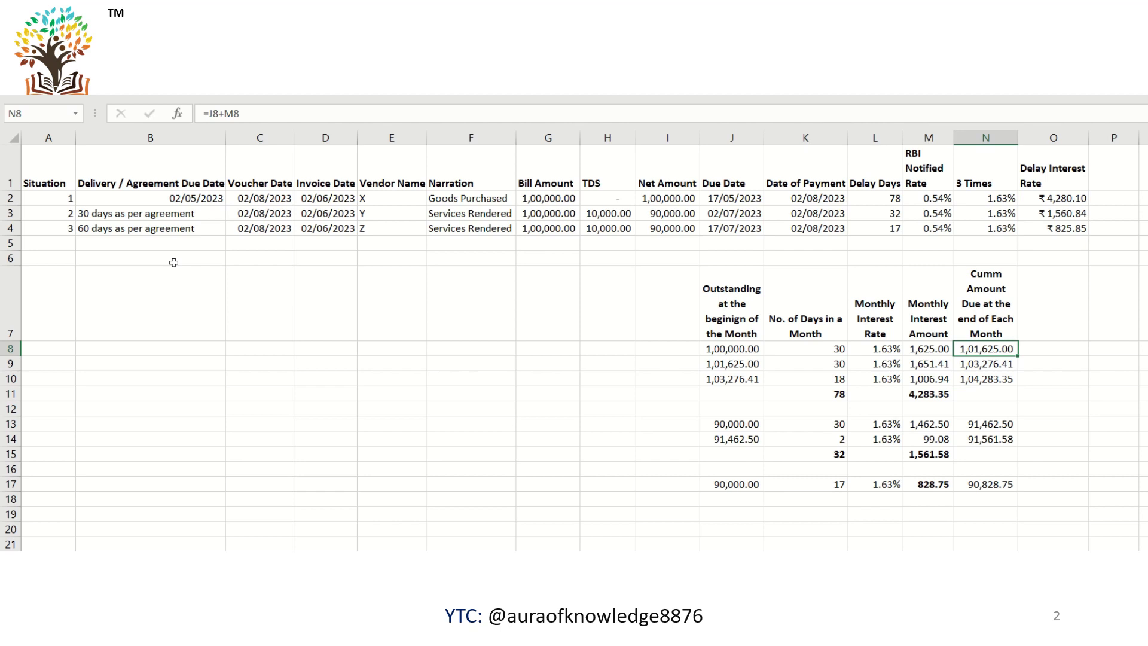
- Trace the second month's calculation in row 9 from the opening outstanding amount through the monthly interest to the cumulative amount due
{"action": "key", "text": "Down"}
{"action": "key", "text": "Left"}
{"action": "key", "text": "Left"}
{"action": "key", "text": "Left"}
{"action": "key", "text": "Left"}
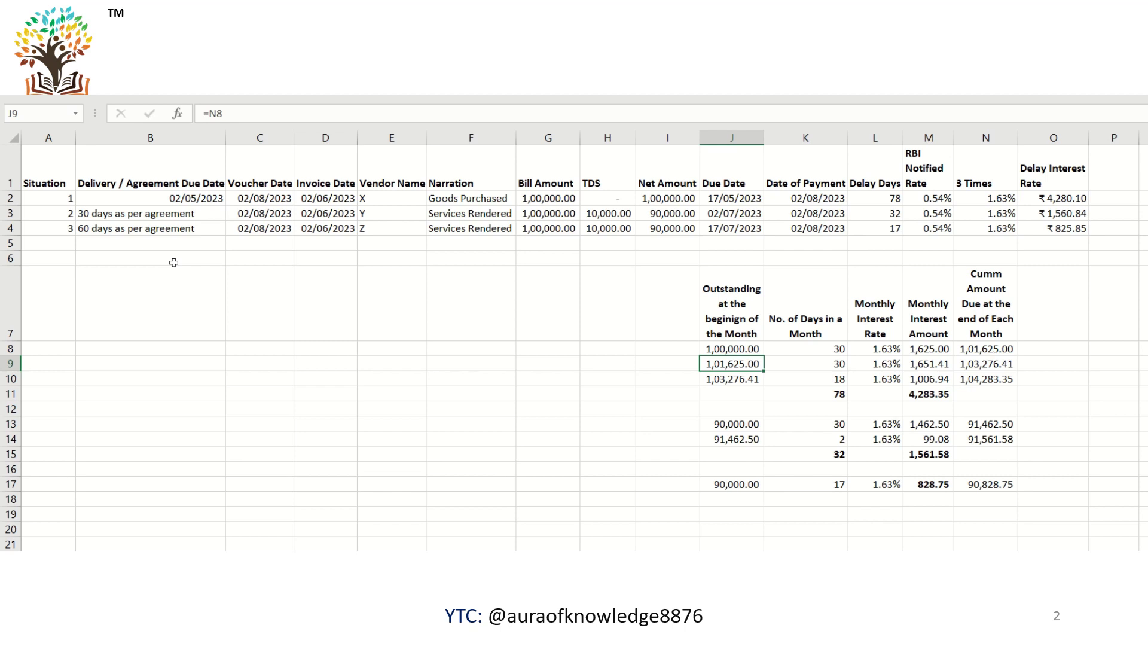
{"action": "key", "text": "Right"}
{"action": "key", "text": "Right"}
{"action": "key", "text": "Right"}
{"action": "key", "text": "Left"}
{"action": "key", "text": "Left"}
{"action": "key", "text": "Left"}
{"action": "key", "text": "Right"}
{"action": "key", "text": "Right"}
{"action": "key", "text": "Right"}
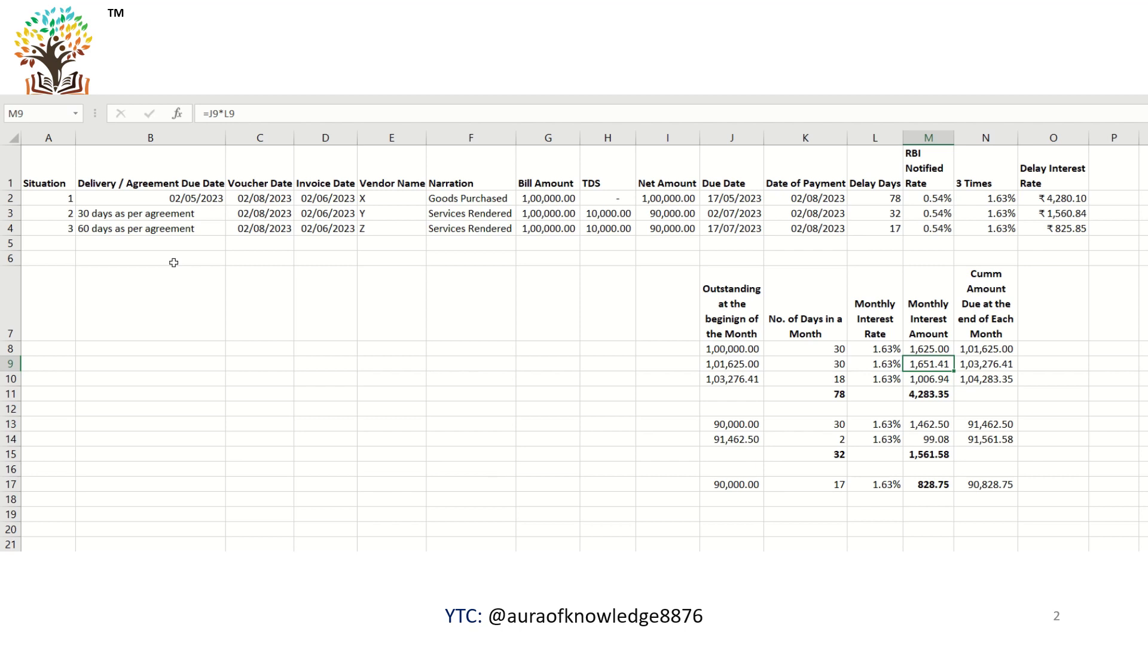
{"action": "key", "text": "Right"}
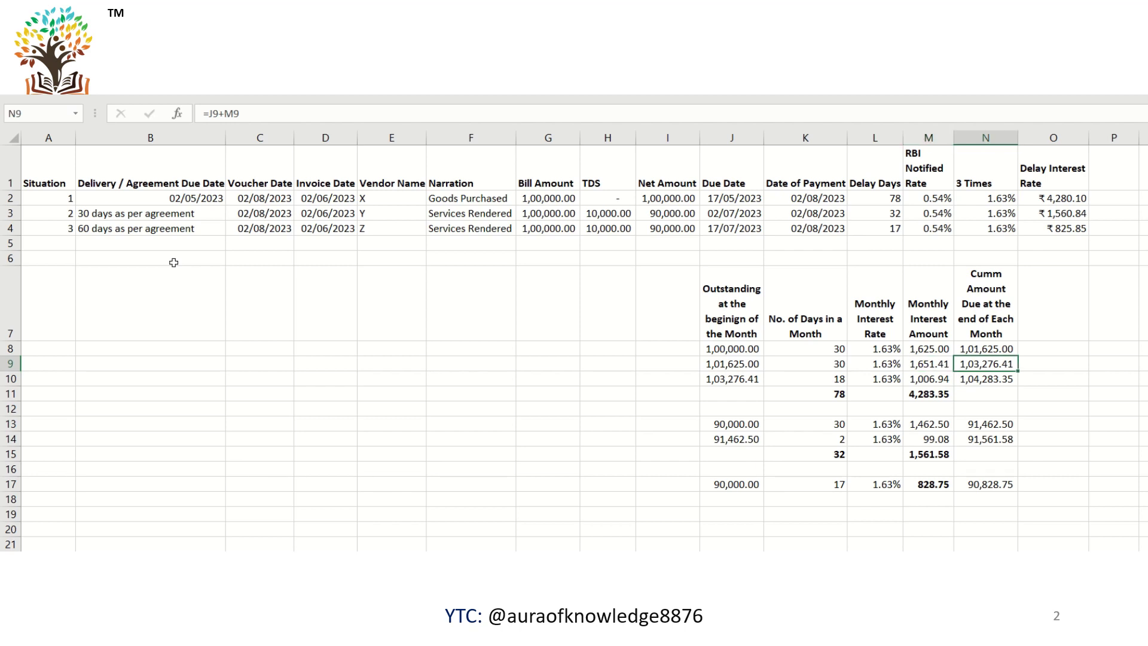
- Trace the 18-day partial month's calculation in row 10 and inspect the total monthly interest formula in M11
{"action": "key", "text": "Down"}
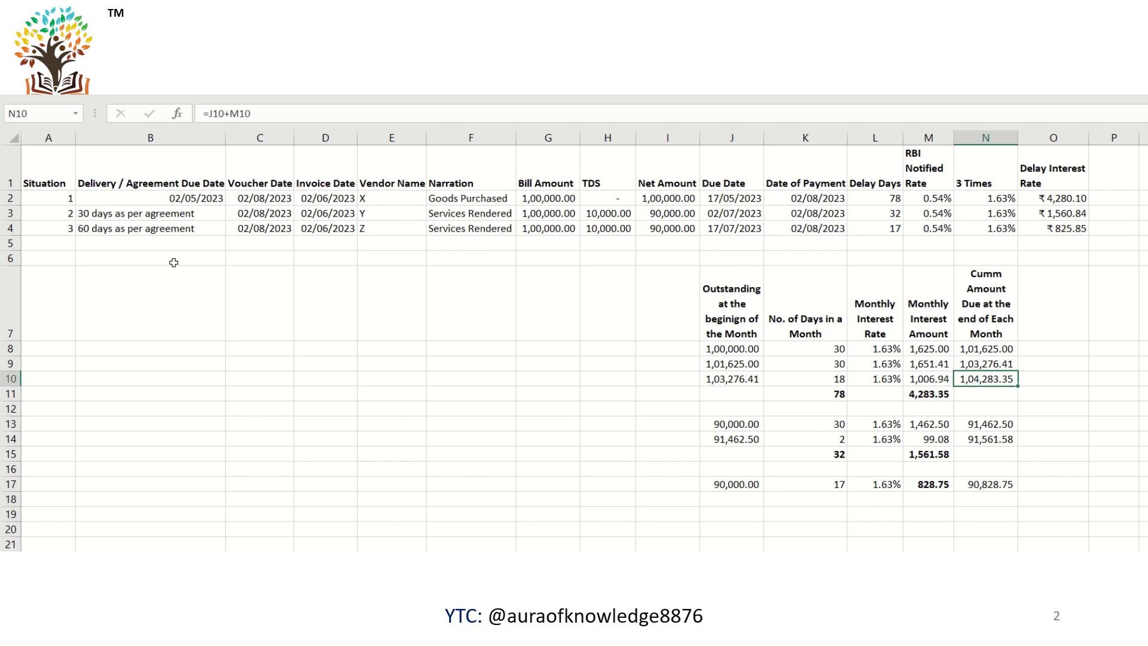
{"action": "key", "text": "Left"}
{"action": "key", "text": "Left"}
{"action": "key", "text": "Left"}
{"action": "key", "text": "Left"}
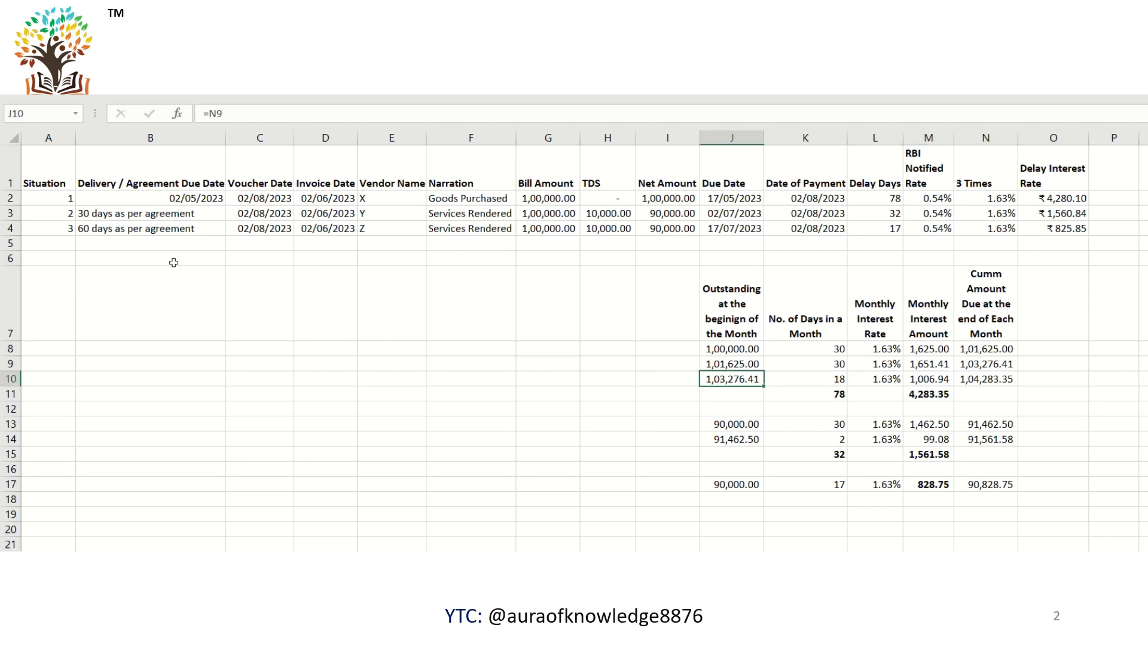
{"action": "key", "text": "Right"}
{"action": "key", "text": "Down"}
{"action": "key", "text": "Up"}
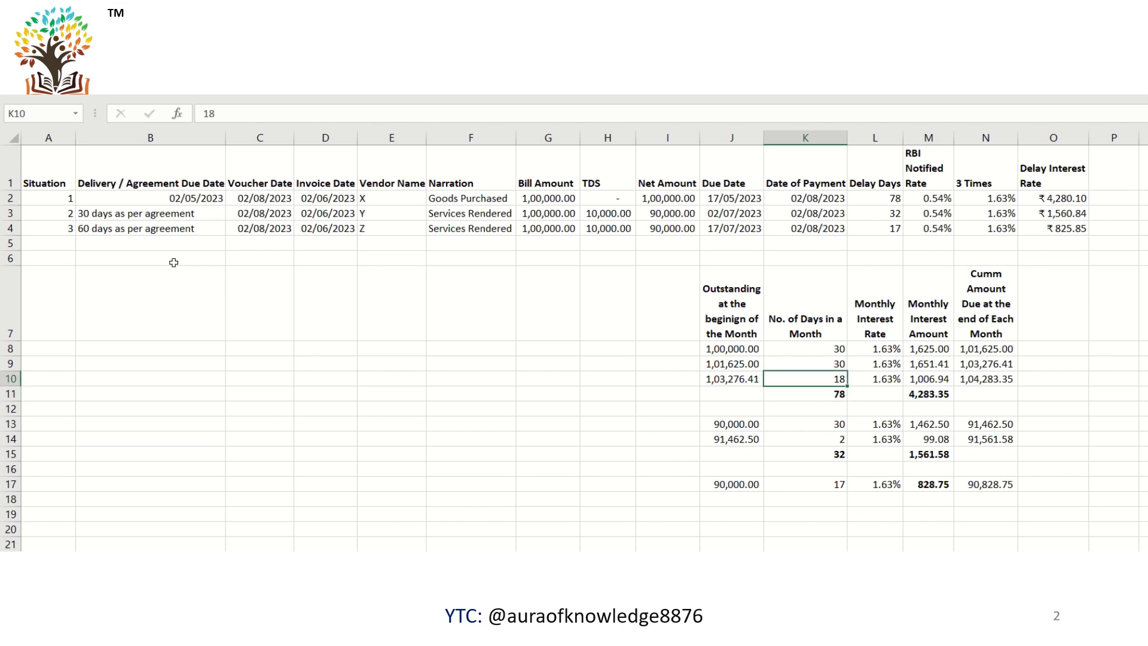
{"action": "key", "text": "Right"}
{"action": "key", "text": "Right"}
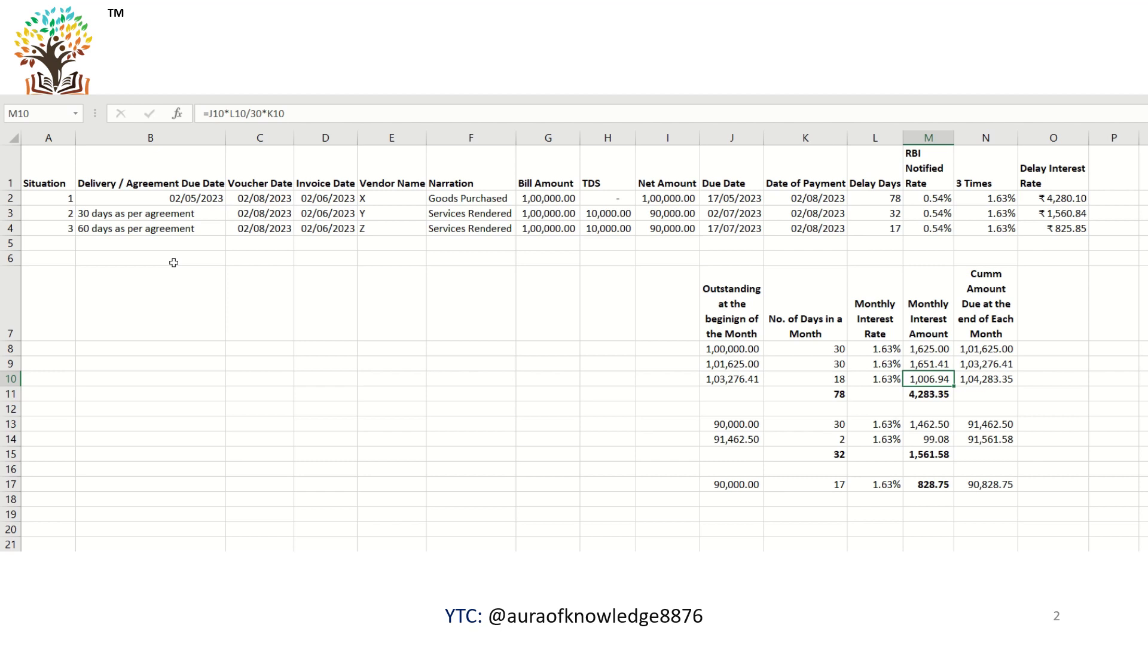
{"action": "key", "text": "Down"}
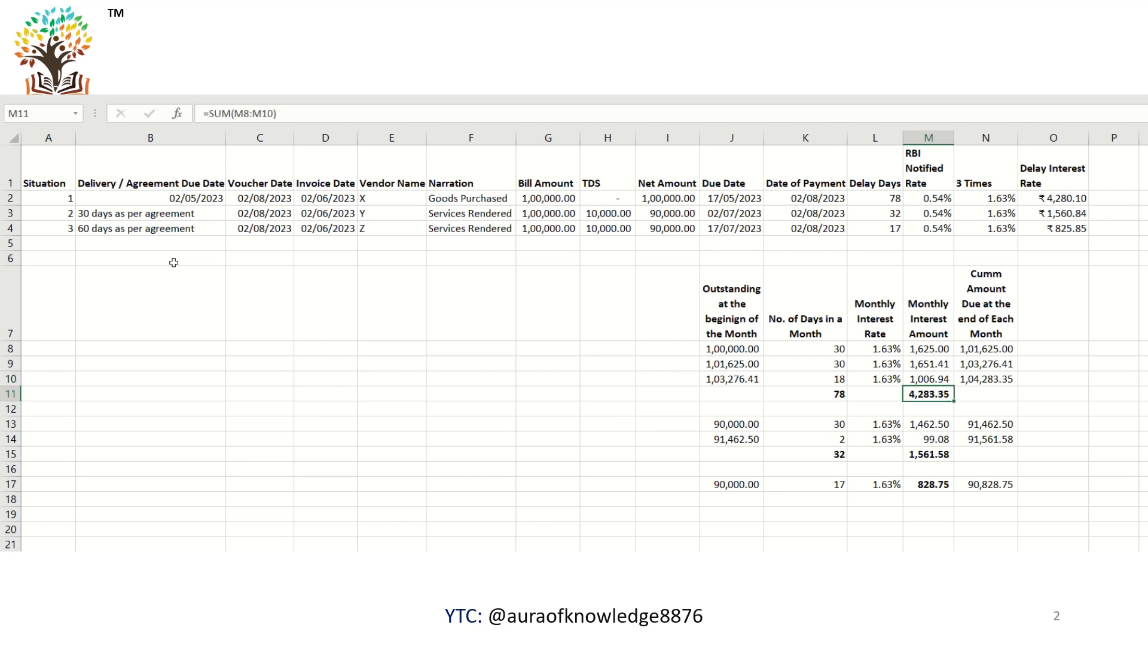
- Compare situation 1's delay interest formula in O2 with the monthly rate in L8 and the interest total in M11
{"action": "left_click", "coordinate": [1029, 200]}
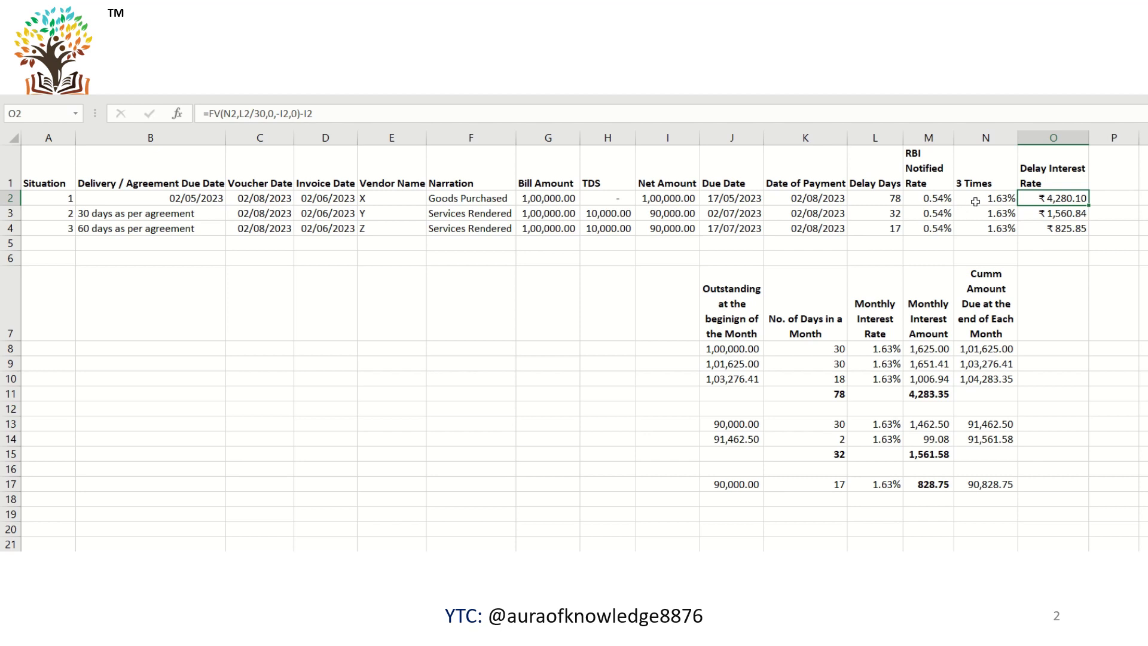
{"action": "left_click", "coordinate": [887, 348]}
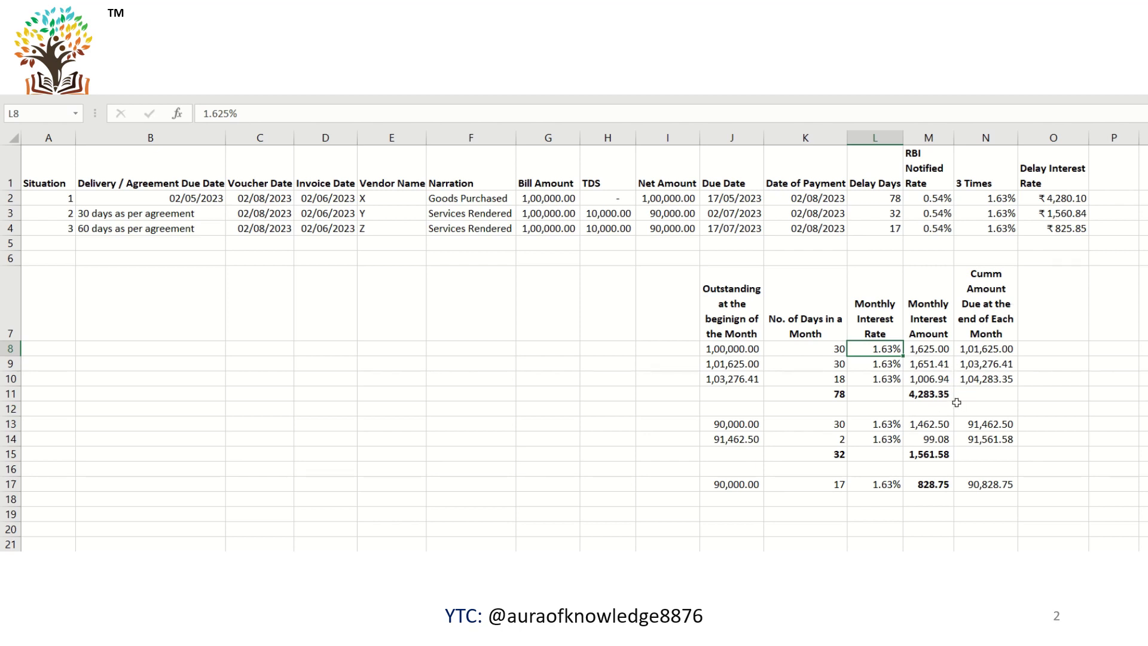
{"action": "left_click", "coordinate": [932, 395]}
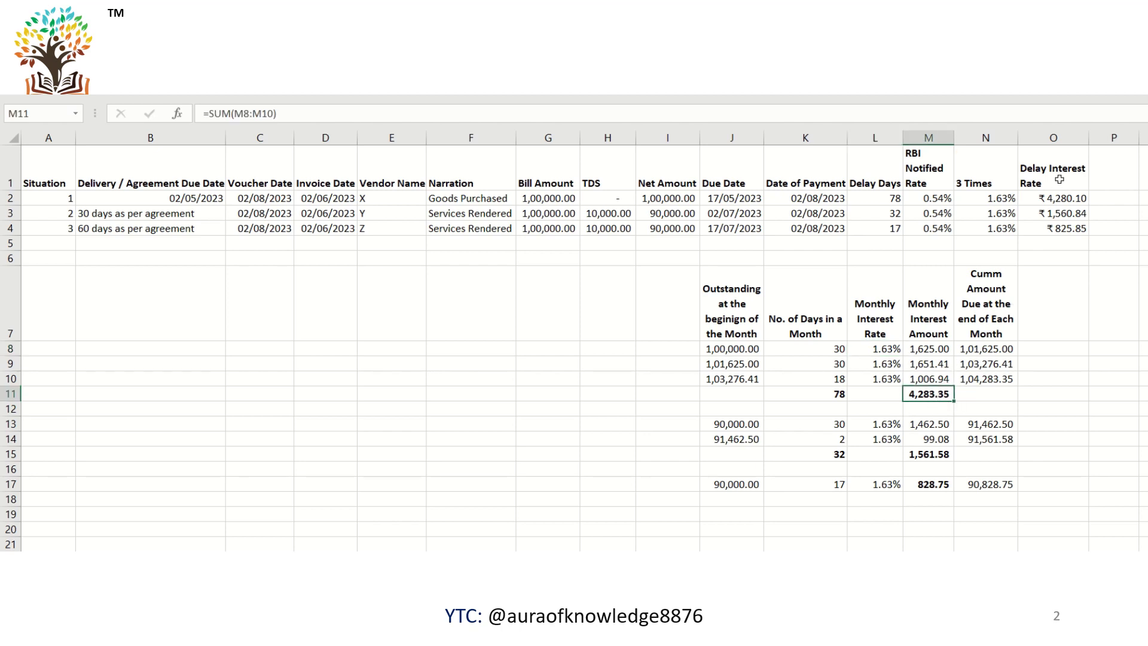
{"action": "left_click", "coordinate": [1058, 201]}
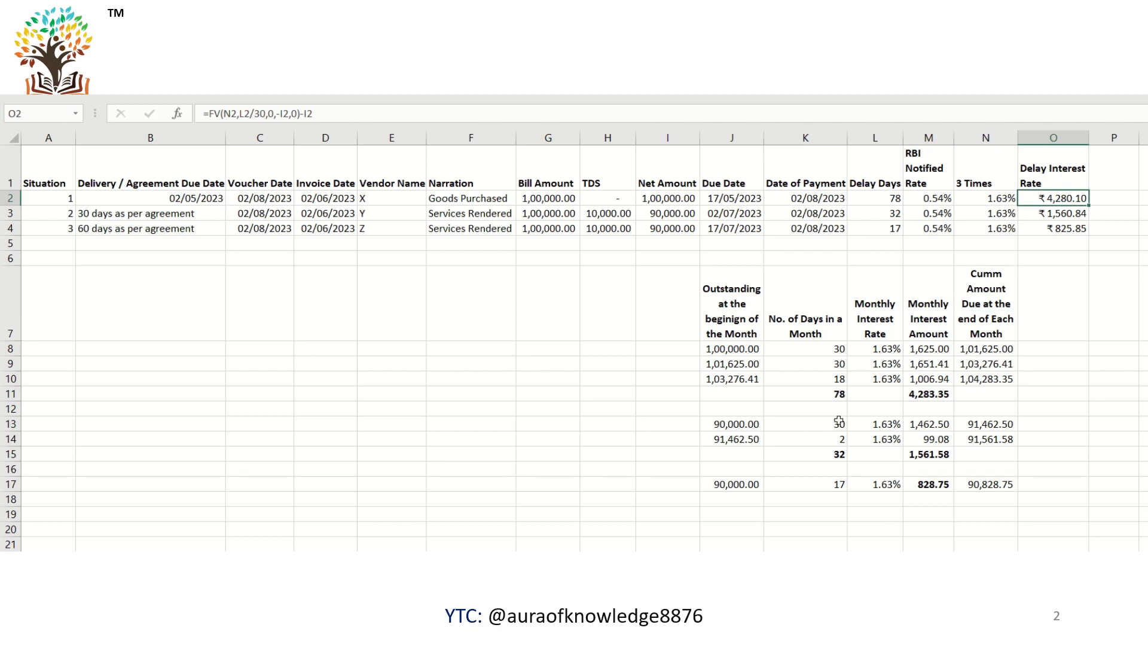
- Compare situation 2's monthly breakdown from J13 to the total in M15 with its delay interest in O3, then return to O2
{"action": "left_click", "coordinate": [736, 422]}
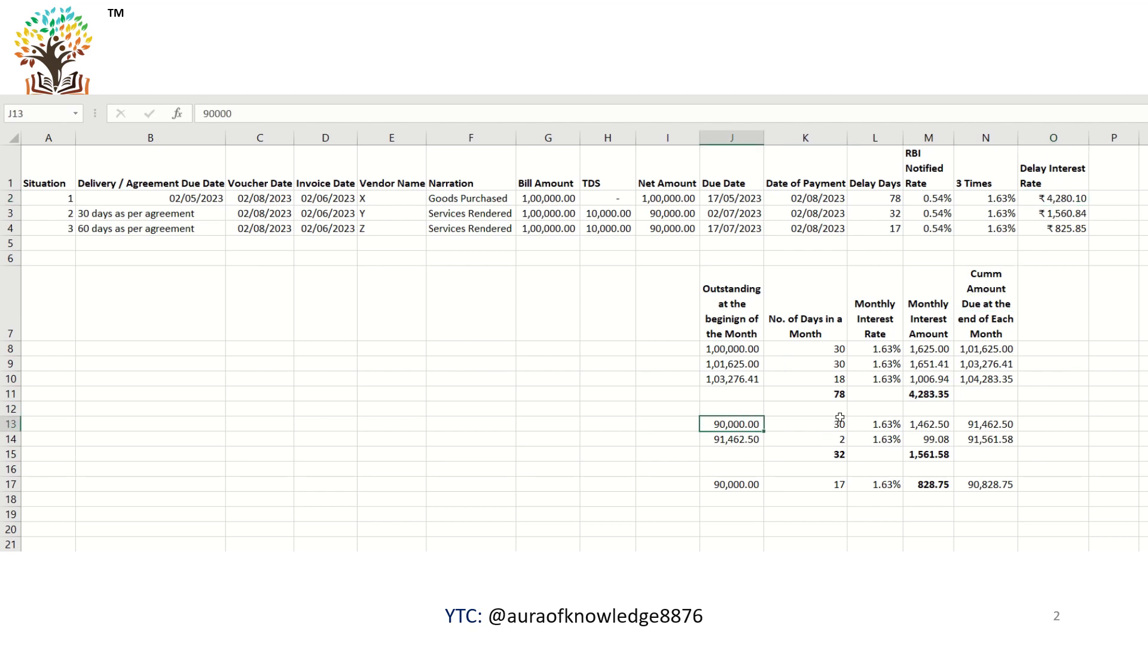
{"action": "left_click", "coordinate": [926, 454]}
{"action": "left_click", "coordinate": [1052, 213]}
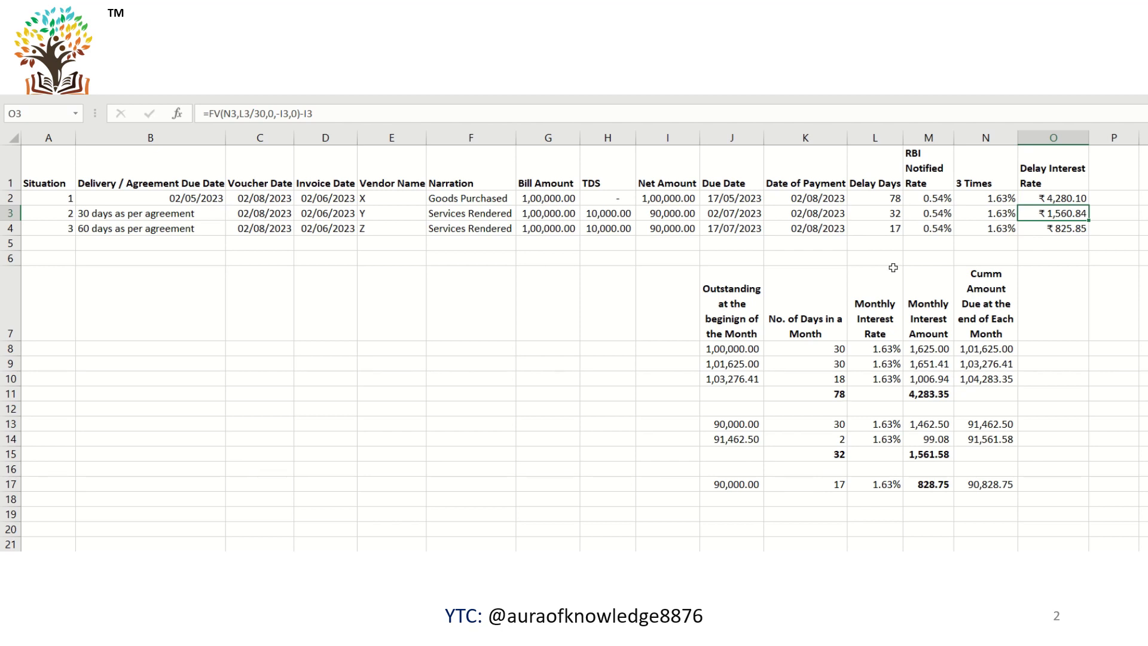
{"action": "left_click", "coordinate": [1047, 198]}
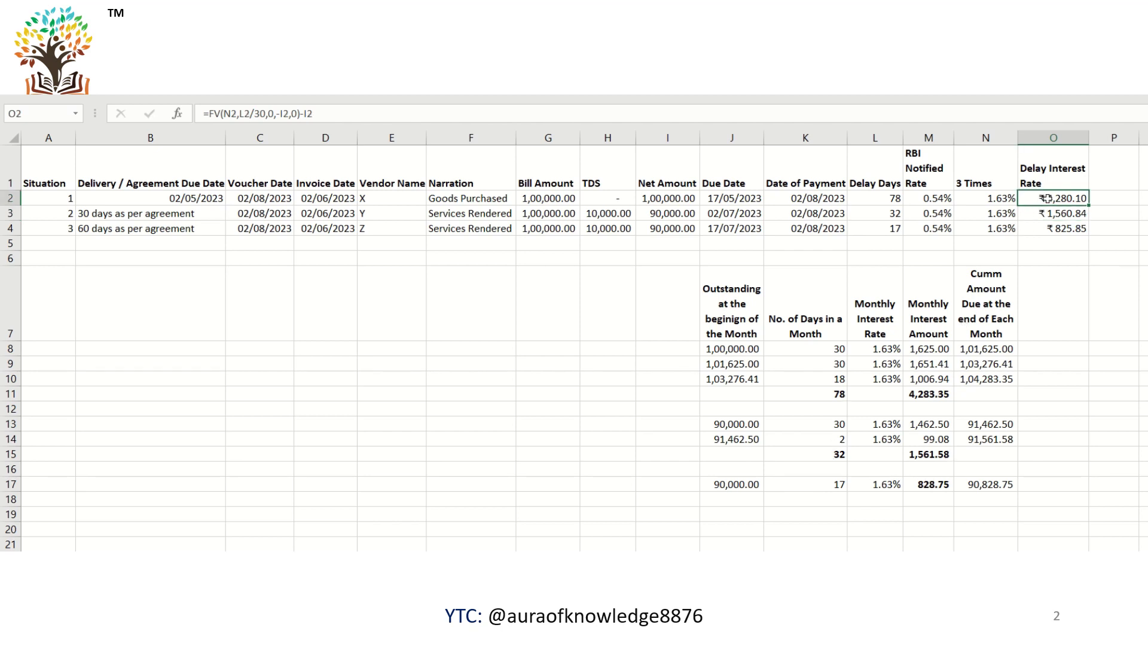